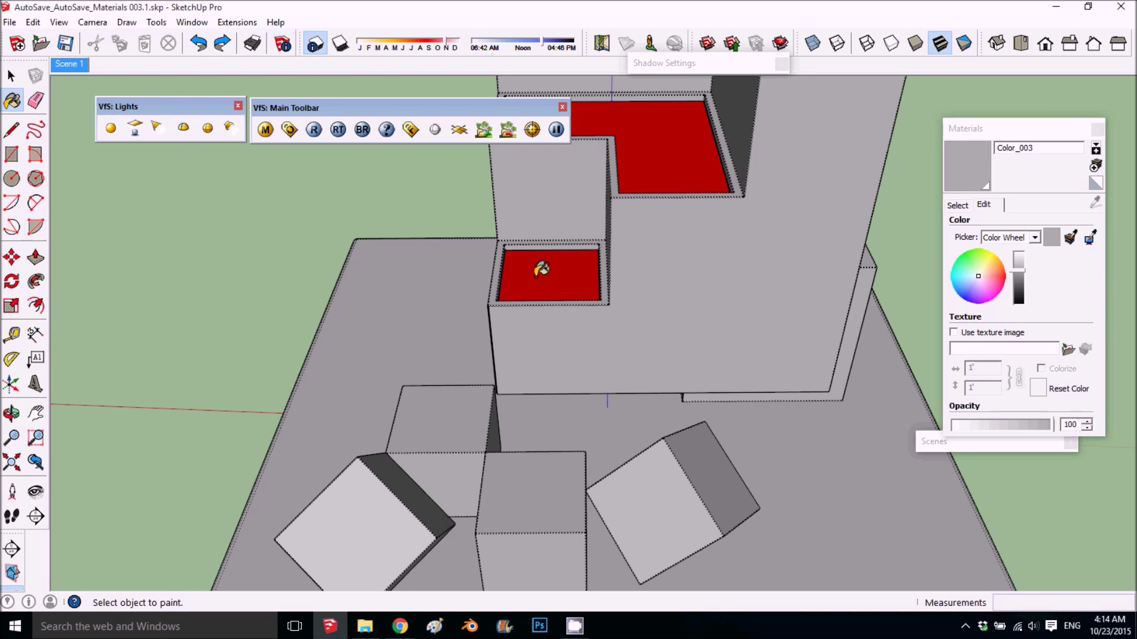
- Return to the Scene 1 view and browse the brick texture folder for Color_003
middle_drag(610, 310, 671, 273)
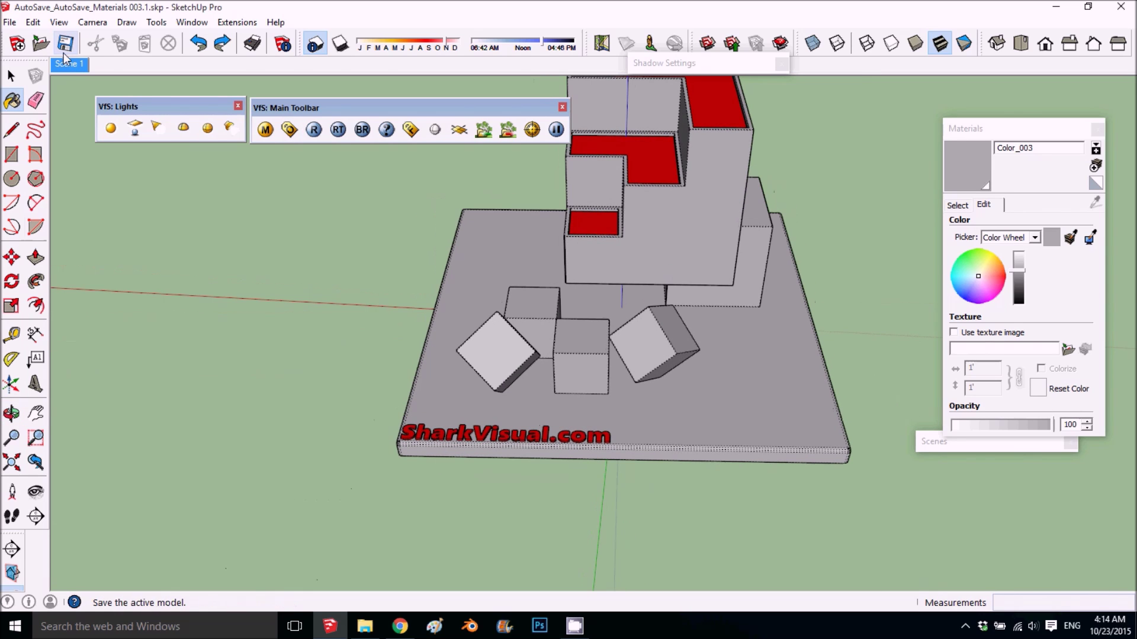
click(69, 64)
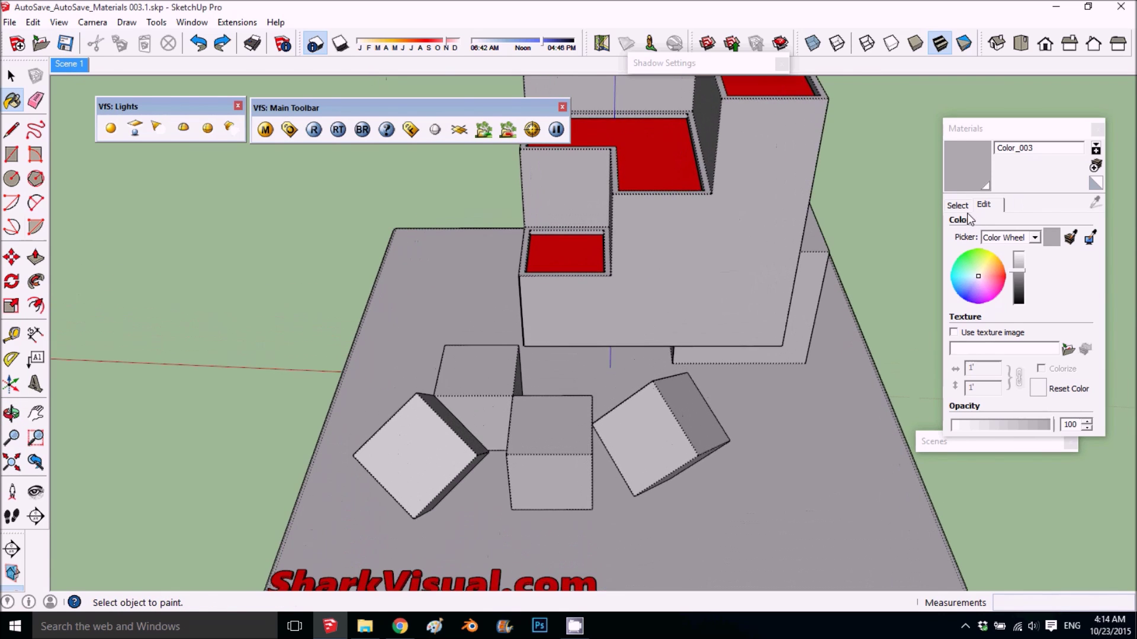
click(1067, 350)
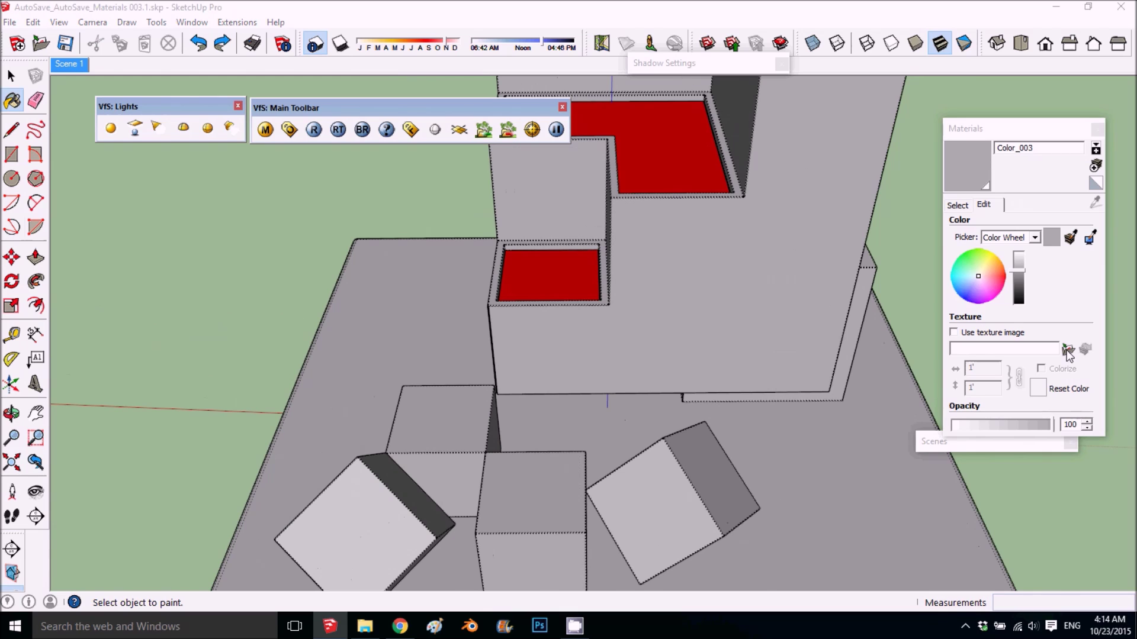
scroll(776, 353, down, 3)
scroll(775, 353, down, 5)
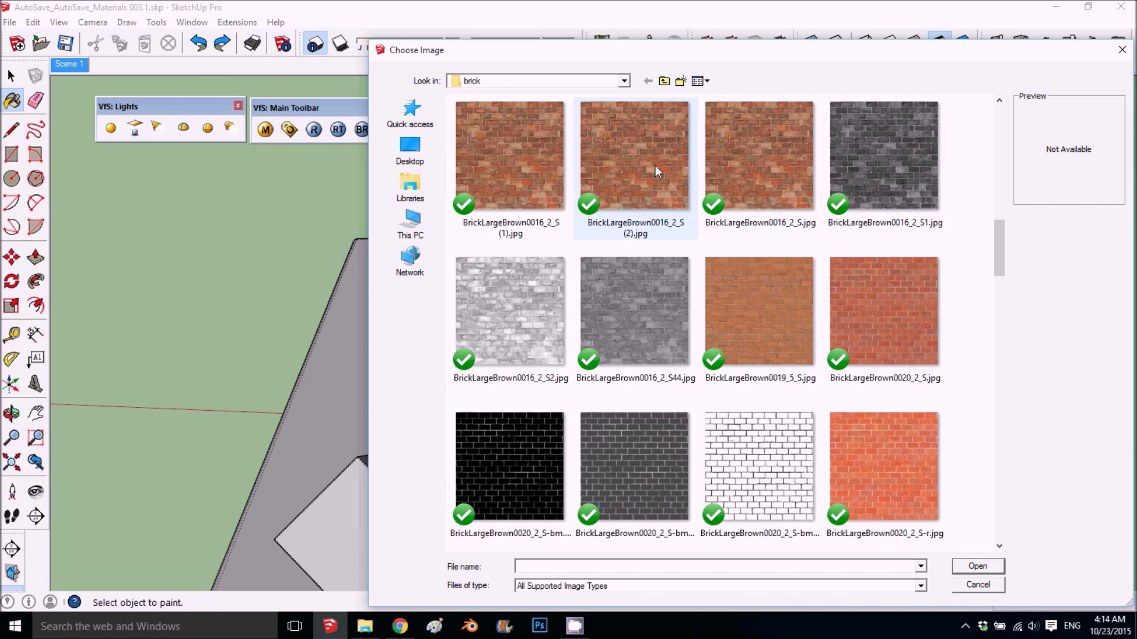
- Apply the BrickLargeBrown0016_2_S (1).jpg photo as Color_003's texture
double_click(763, 162)
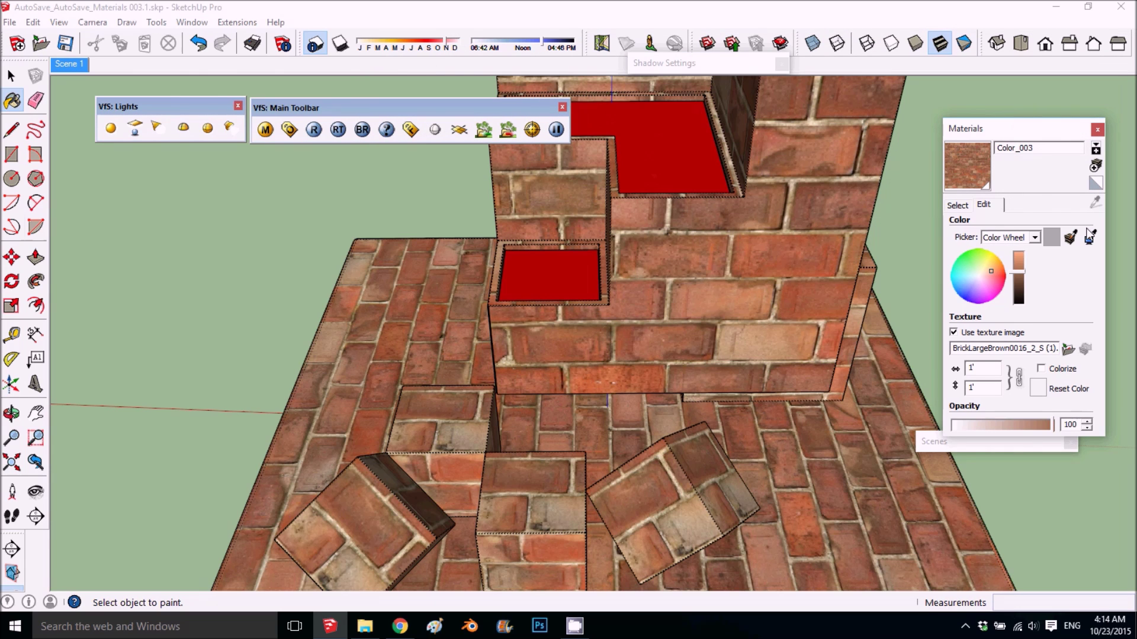
click(960, 205)
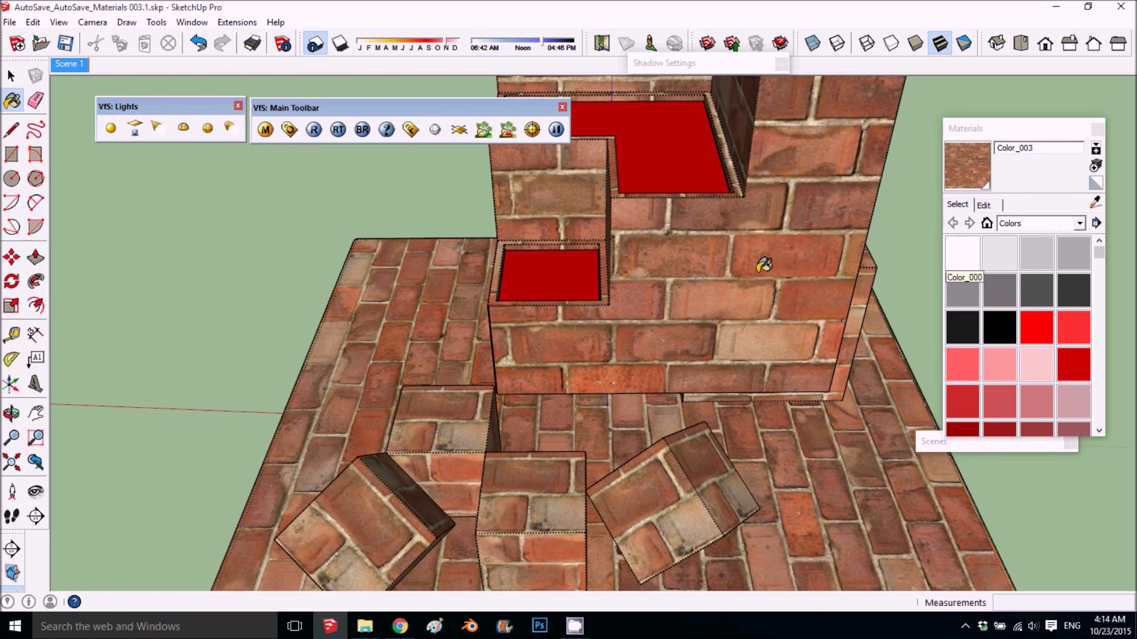
- Open Color_003 in the V-Ray material editor and copy its diffuse brick texture's file path
click(266, 130)
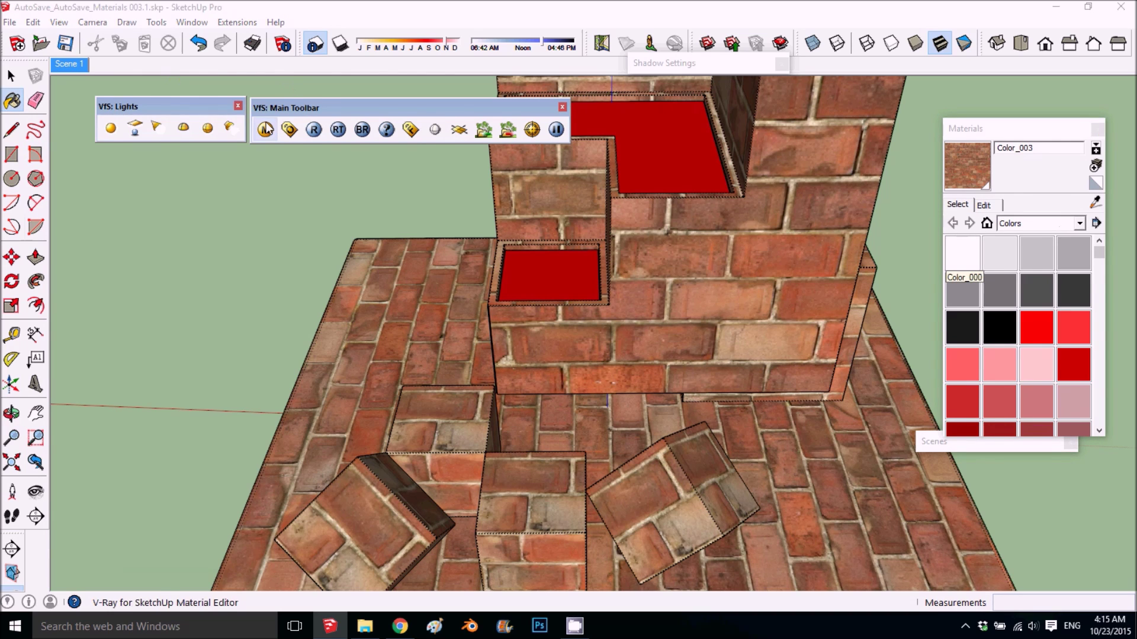
drag(388, 46, 379, 23)
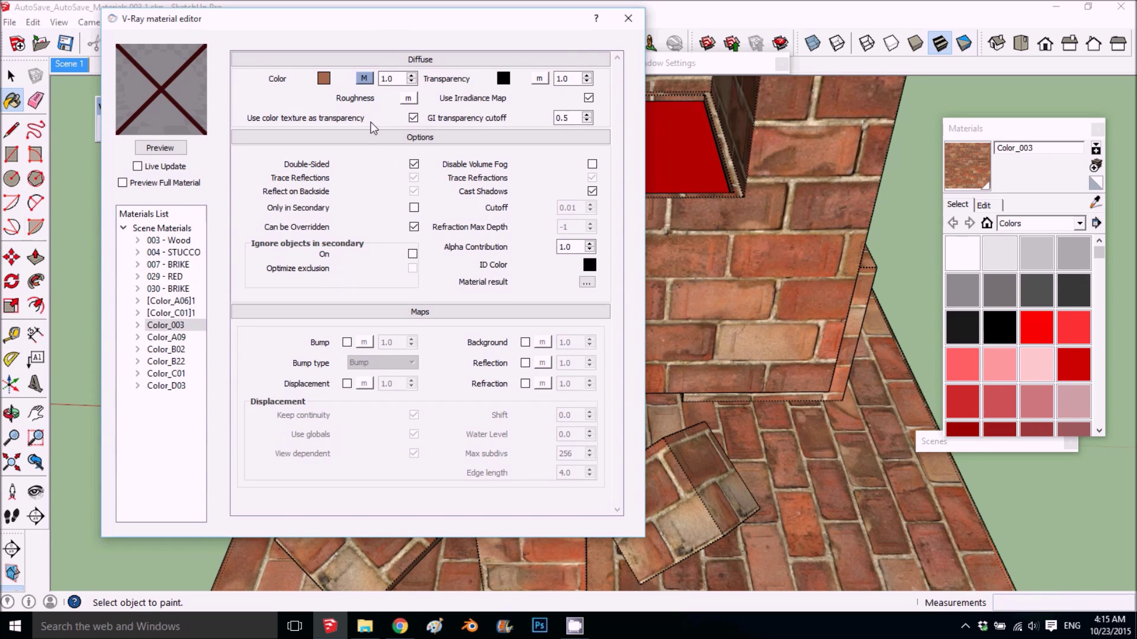
click(365, 78)
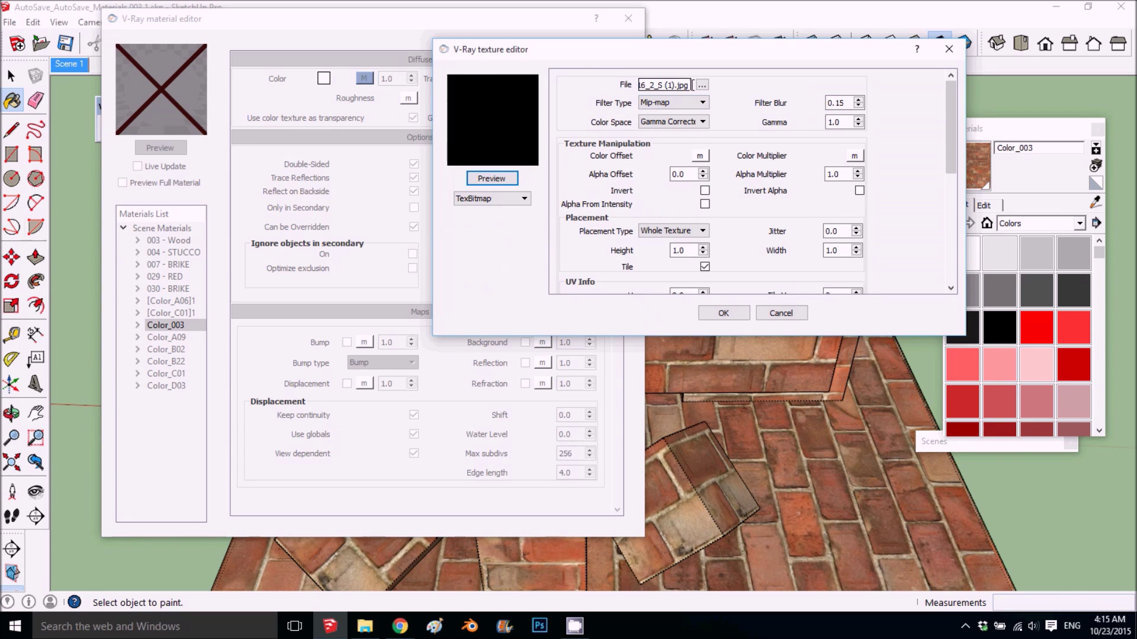
drag(691, 85, 573, 92)
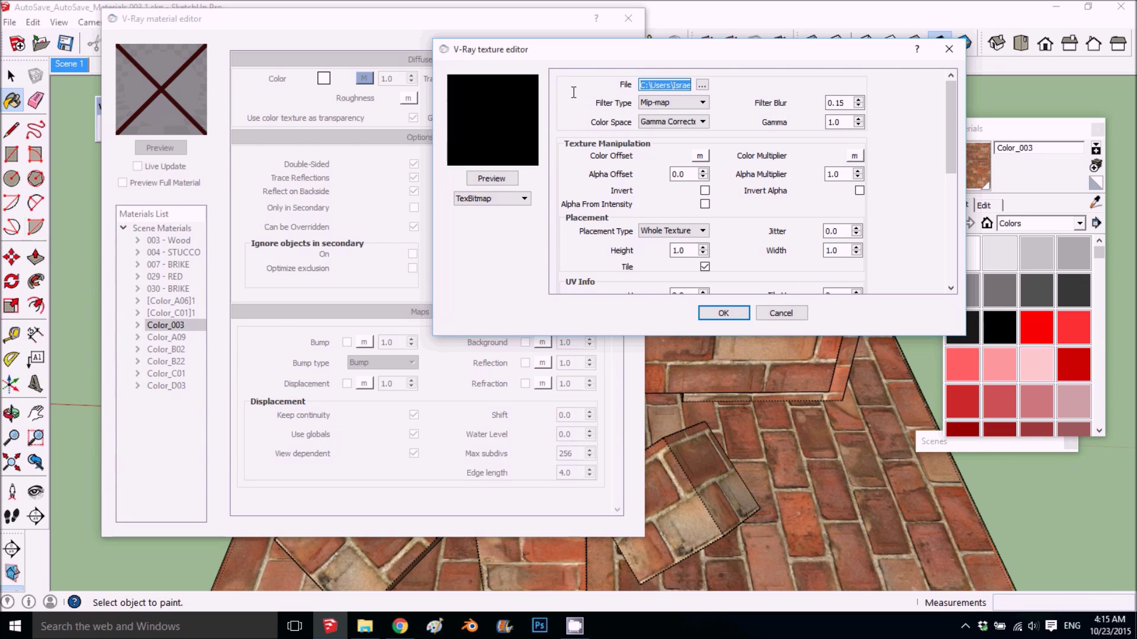
click(948, 50)
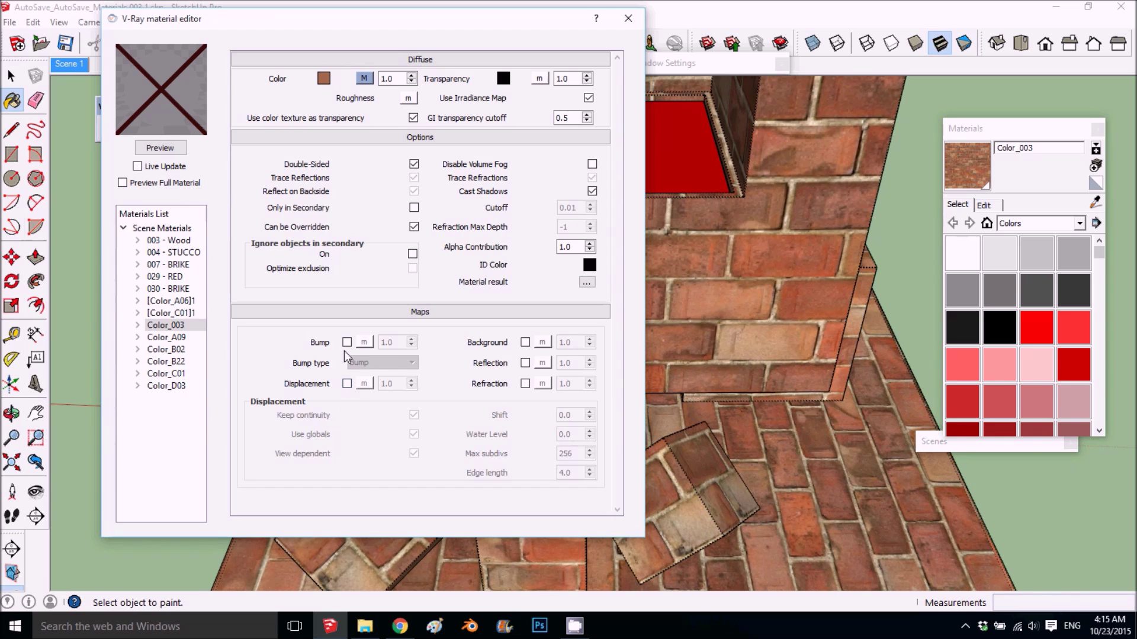
- Enable Bump on Color_003 and set its map type to ColorCorrection
click(347, 342)
click(364, 343)
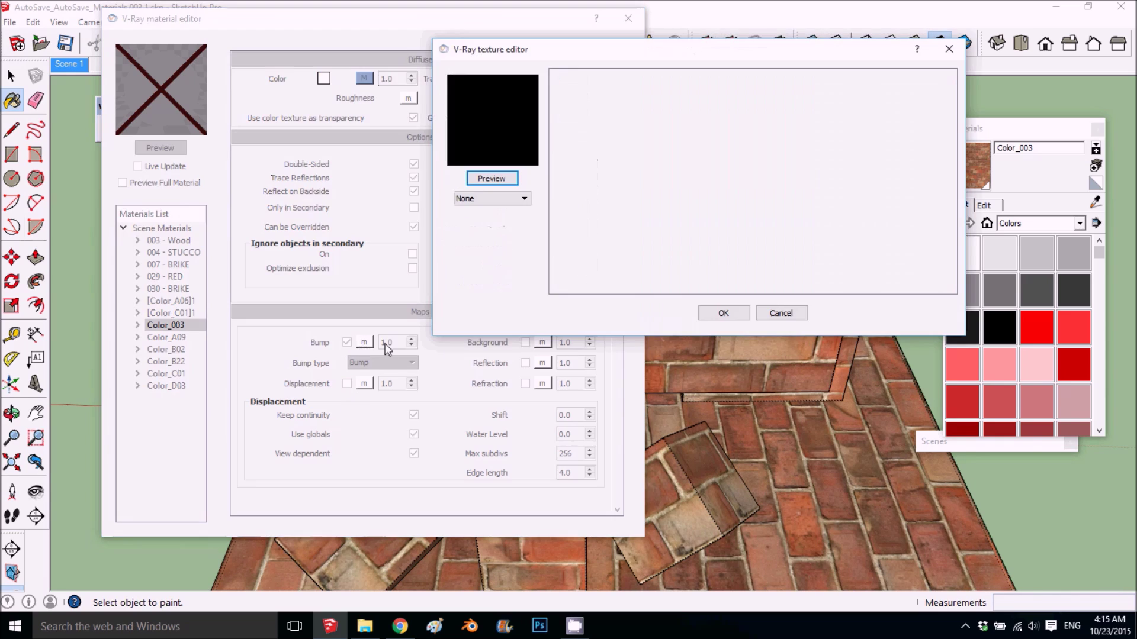
click(469, 200)
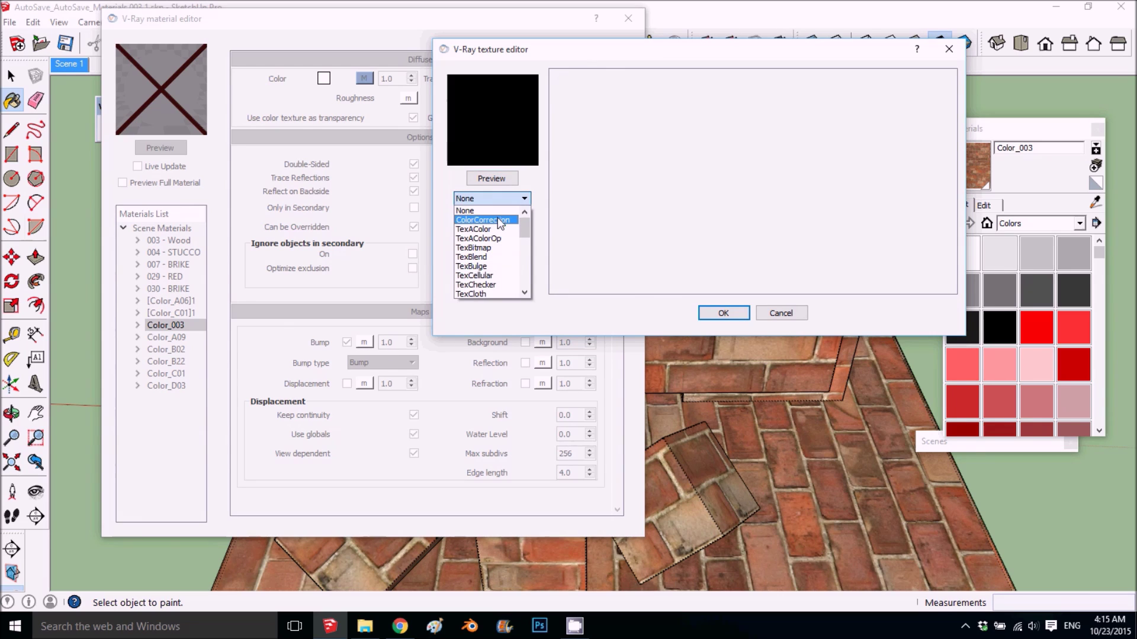
click(497, 220)
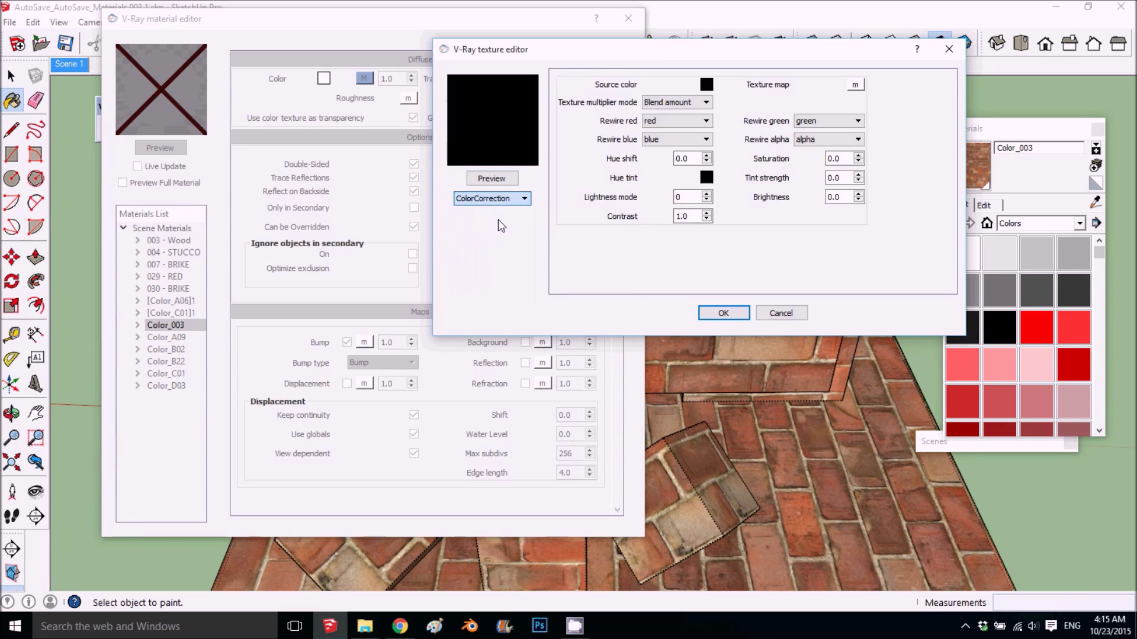
- Feed the ColorCorrection a TexBitmap using the pasted brick image path, then preview it
click(852, 85)
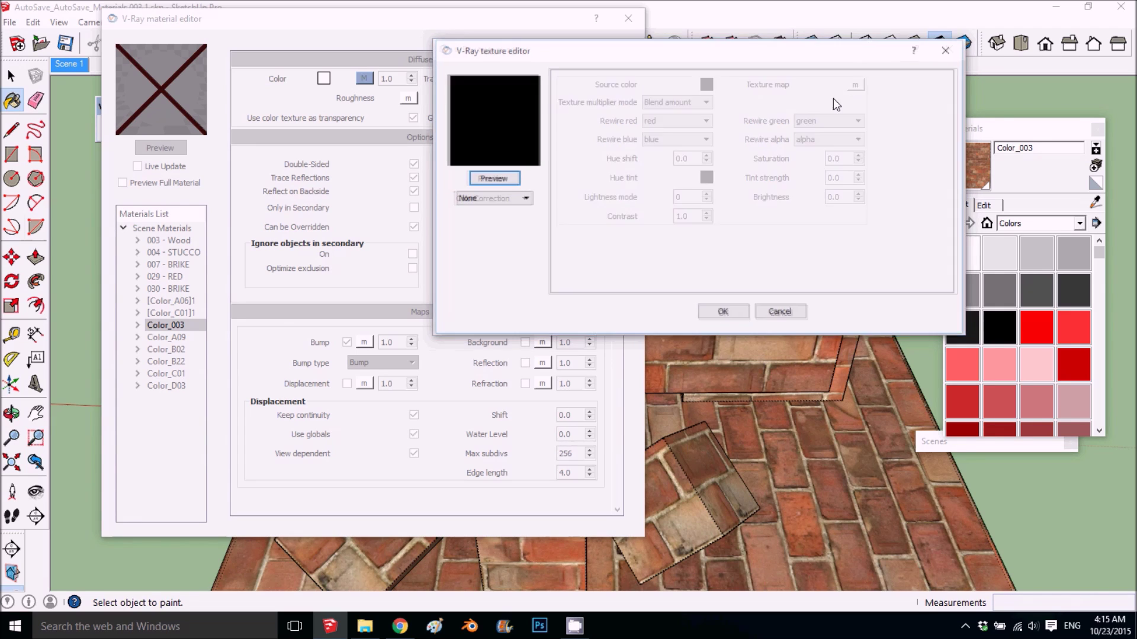
click(486, 198)
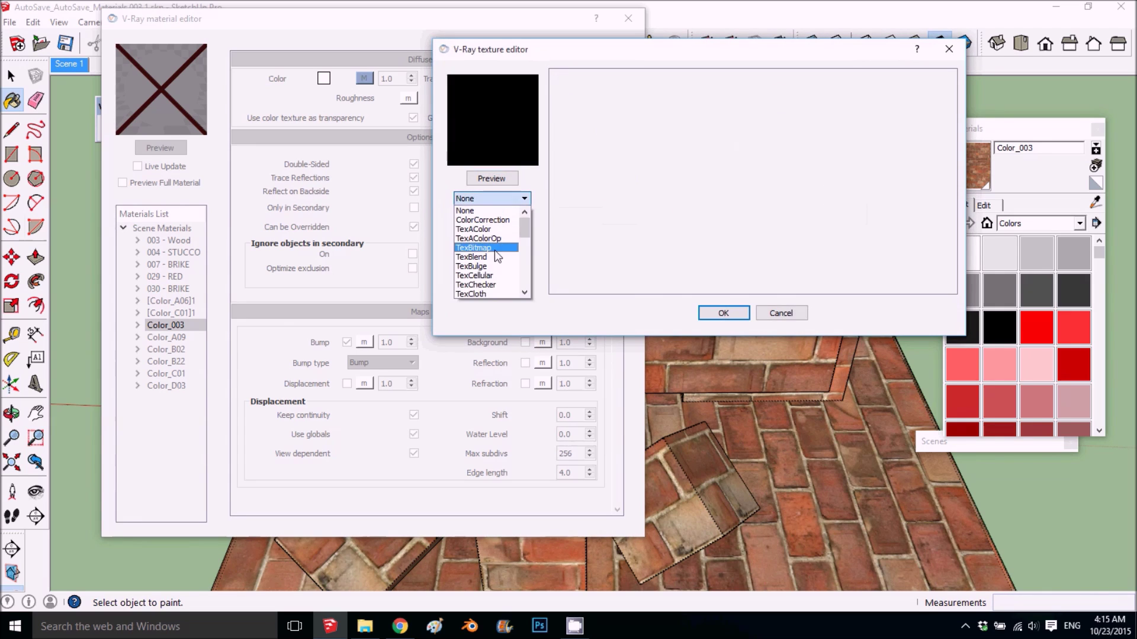
click(495, 248)
click(1016, 21)
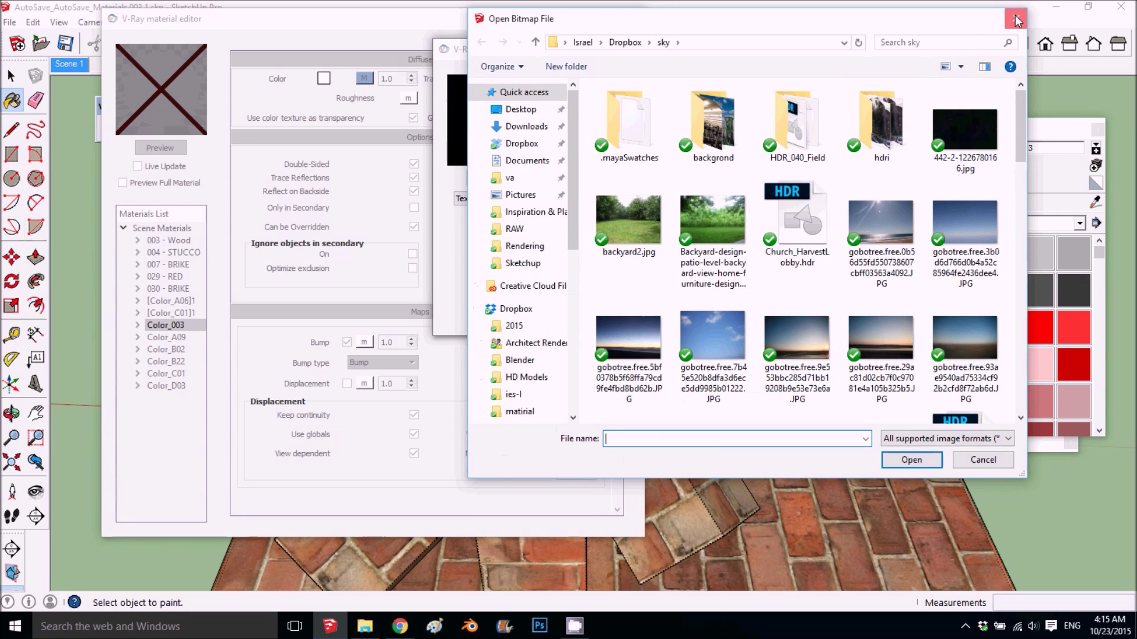
key(ctrl+v)
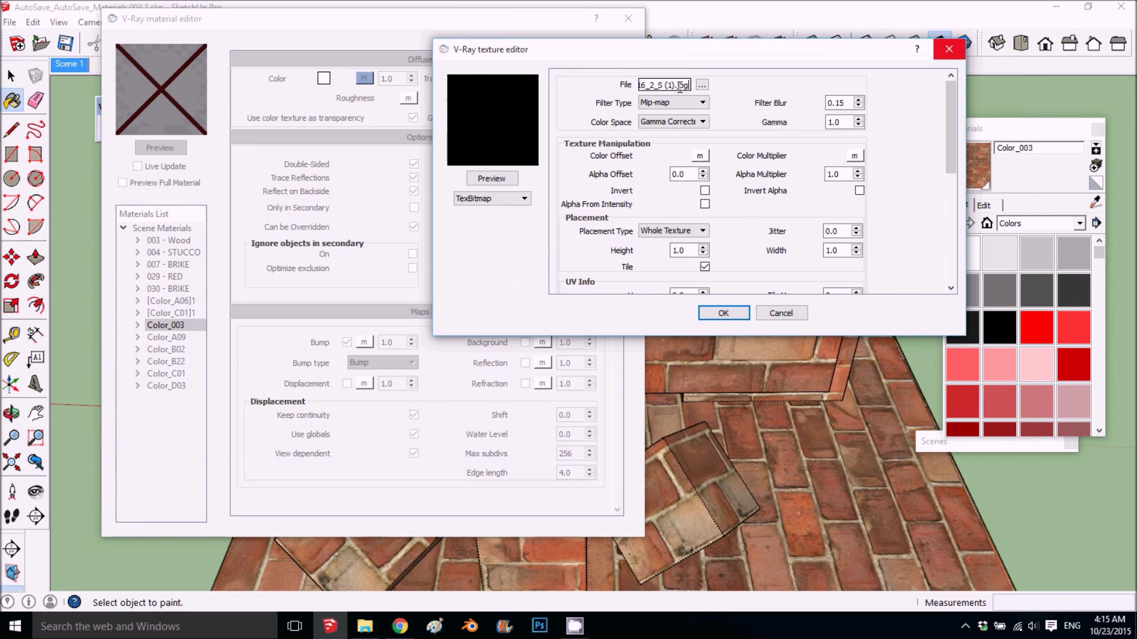
click(504, 177)
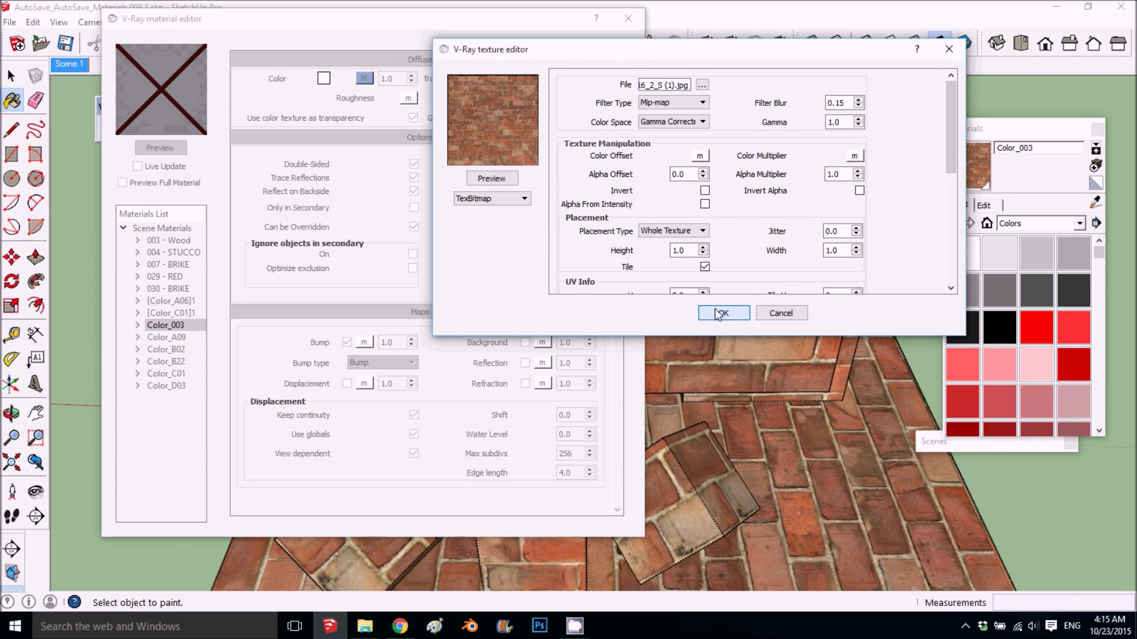
click(712, 313)
click(509, 176)
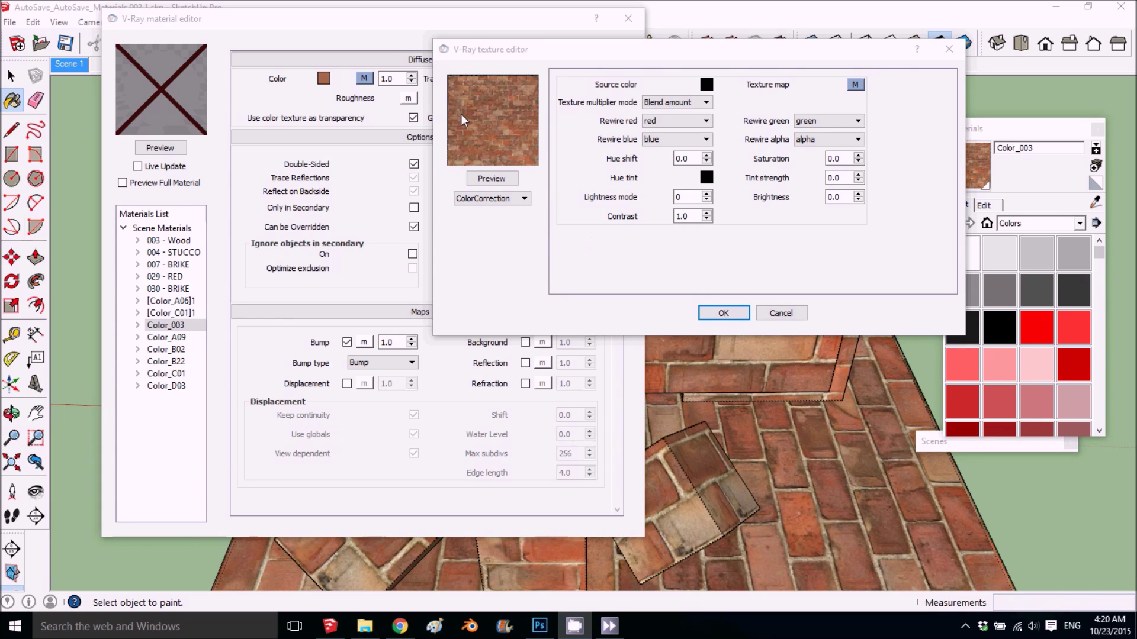
click(491, 178)
- In Photoshop, set the brick texture's Hue/Saturation to Saturation -100 and Lightness +4
click(539, 626)
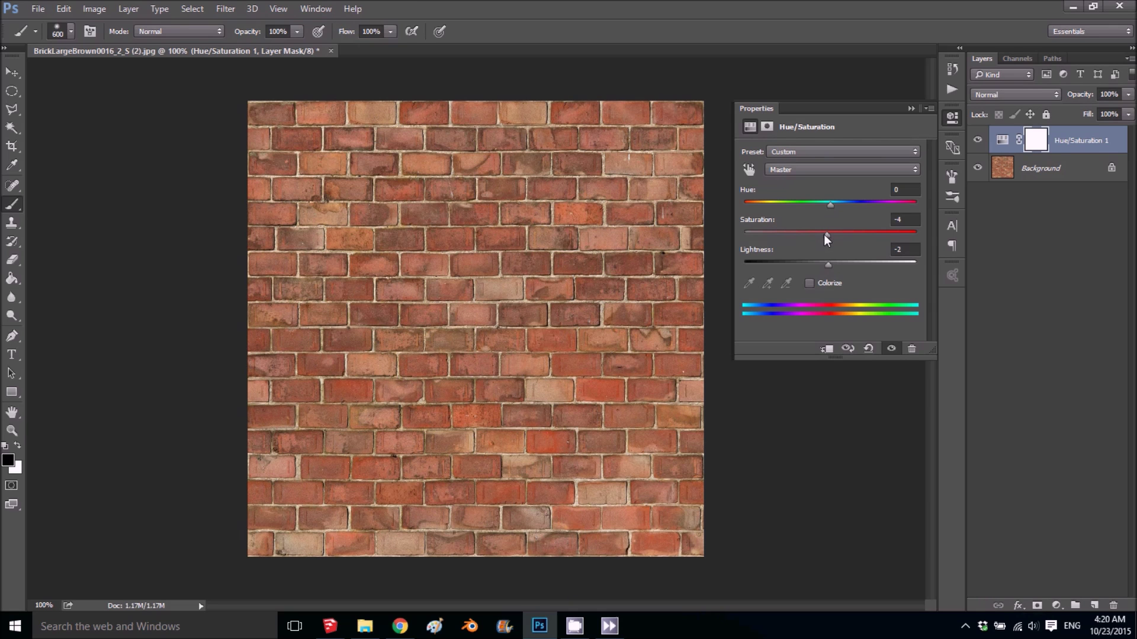
drag(827, 237, 739, 252)
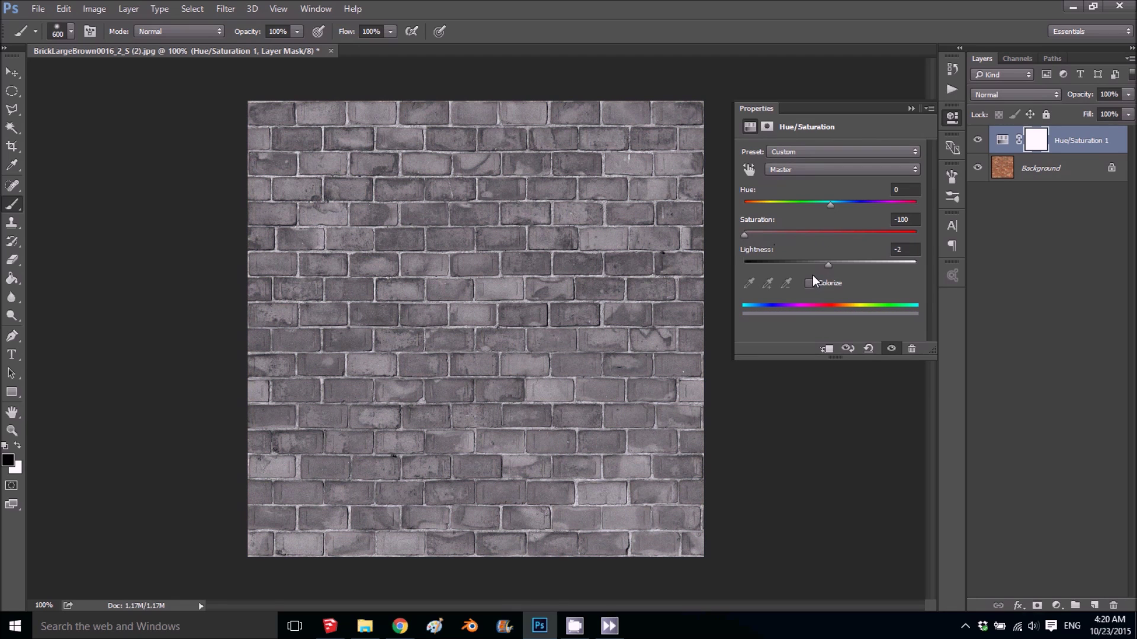
mouse_move(827, 264)
mouse_down()
mouse_move(807, 266)
mouse_move(836, 267)
mouse_up()
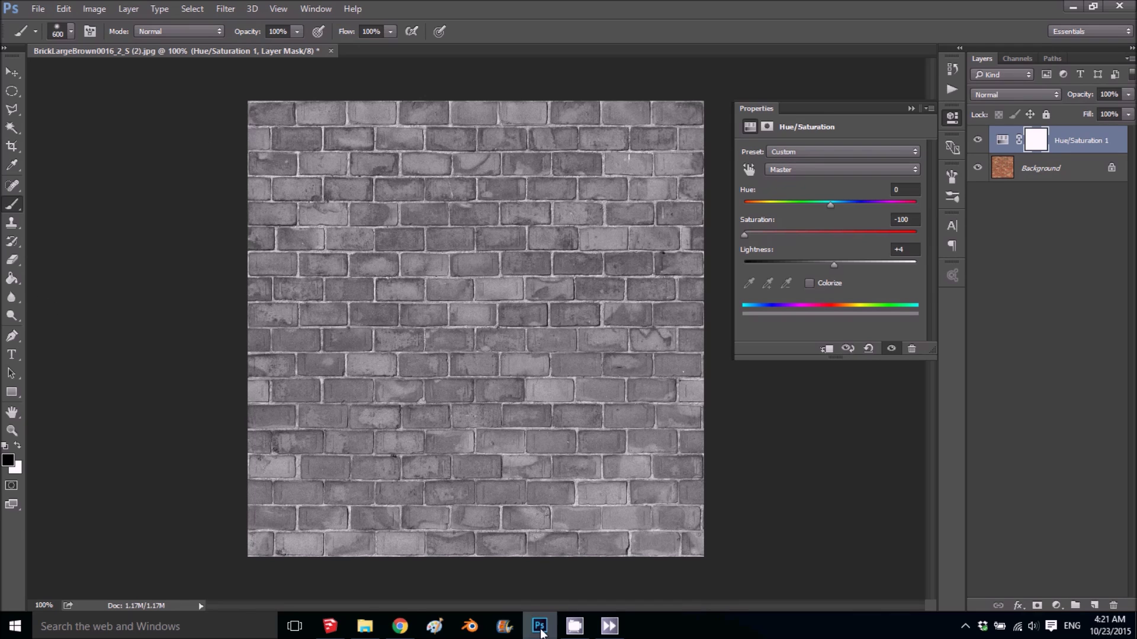
click(341, 625)
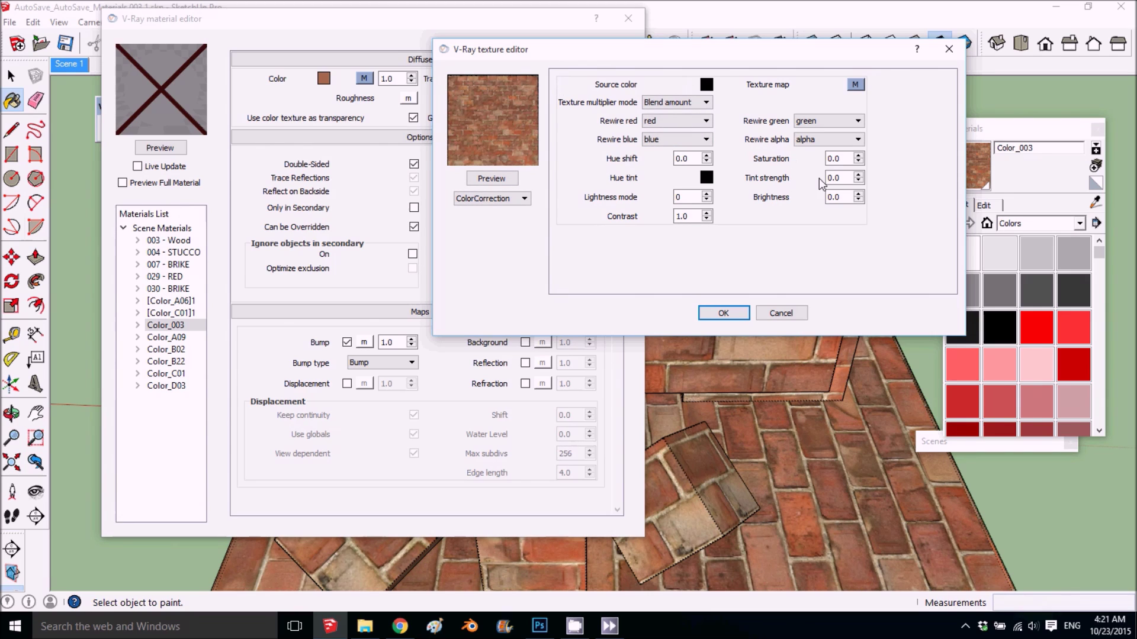
- Set the bump ColorCorrection Saturation to -1.0 and Brightness to -0.1, previewing each change
drag(845, 159, 809, 161)
text(-1)
click(476, 180)
drag(849, 197, 816, 197)
text(.5)
click(491, 178)
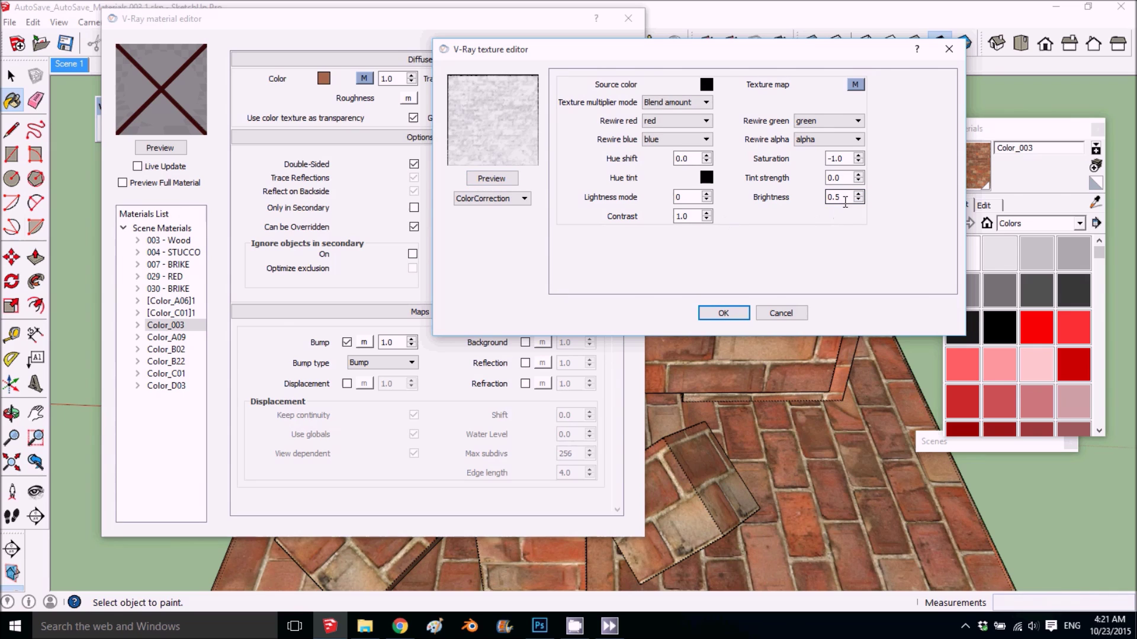
drag(845, 202, 818, 204)
text(-0.1)
click(479, 179)
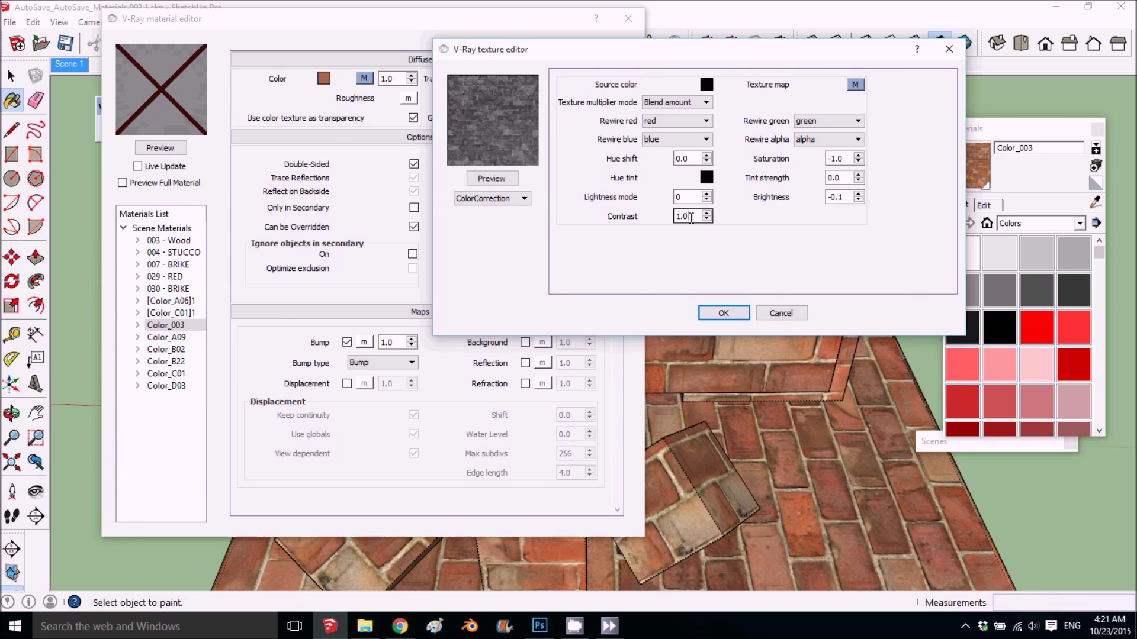
- Raise the Contrast to 2.0 and accept the ColorCorrection settings
drag(690, 218, 656, 221)
text(2)
click(493, 178)
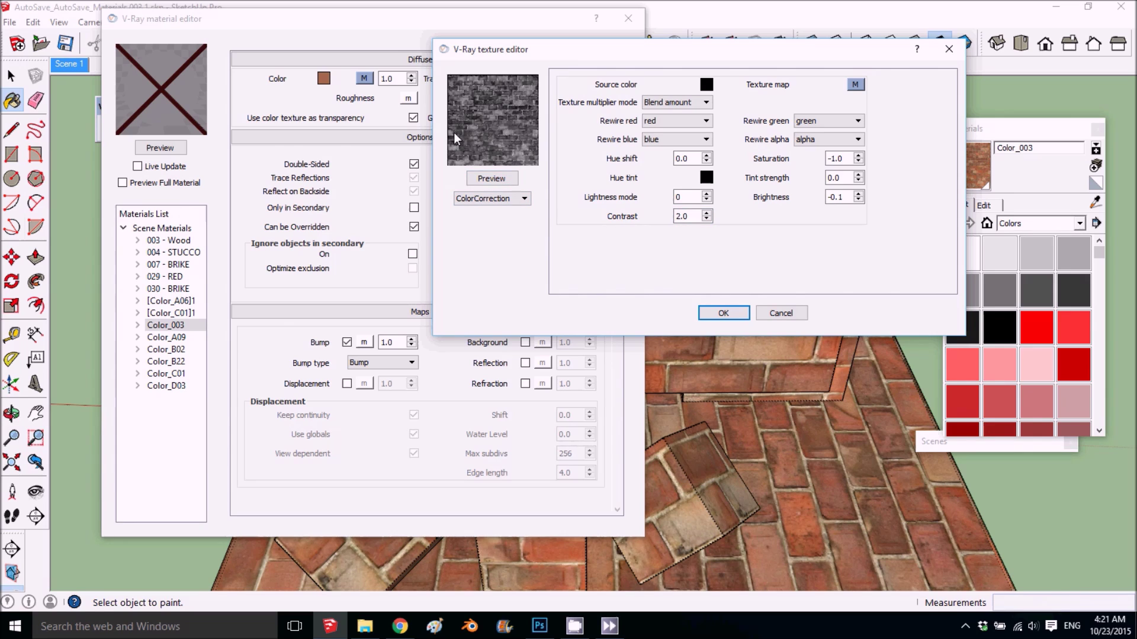
click(715, 313)
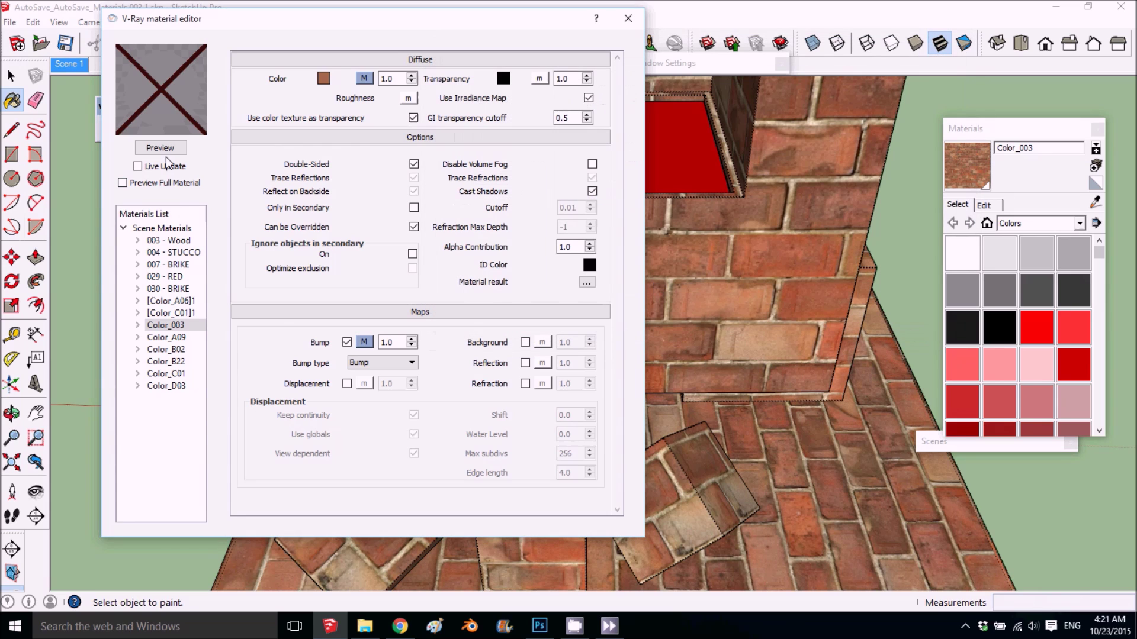
- Render the brick material preview sphere and re-preview the grey bump ColorCorrection map
click(161, 149)
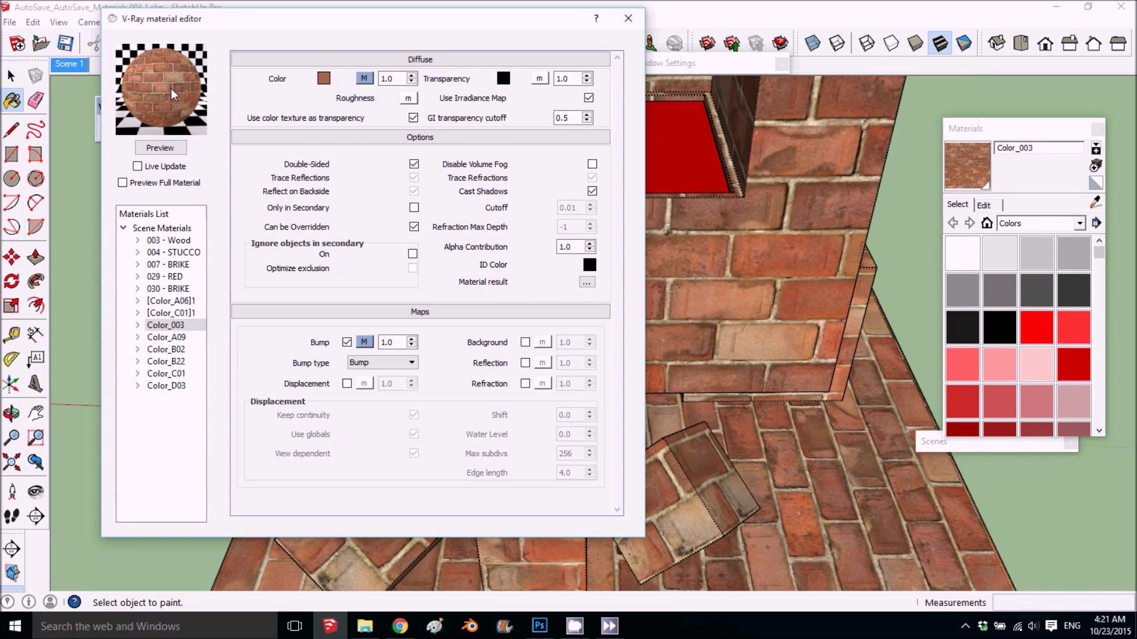
click(346, 342)
click(363, 342)
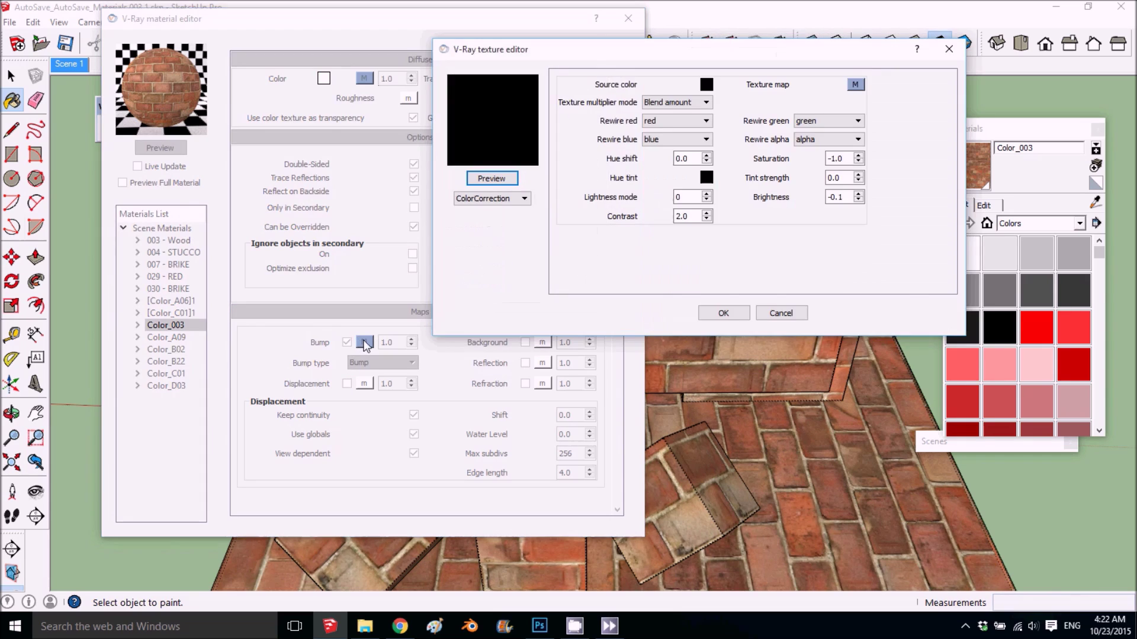
click(503, 181)
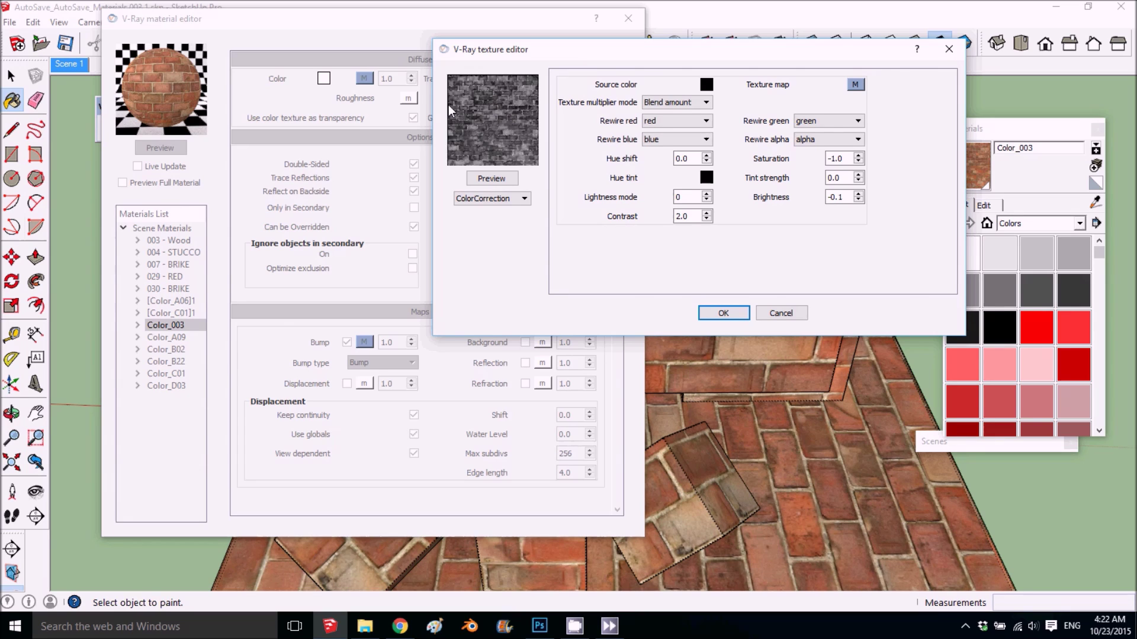
- Enable Displacement on Color_003 with a TexInvert map and start choosing its input texture
click(775, 314)
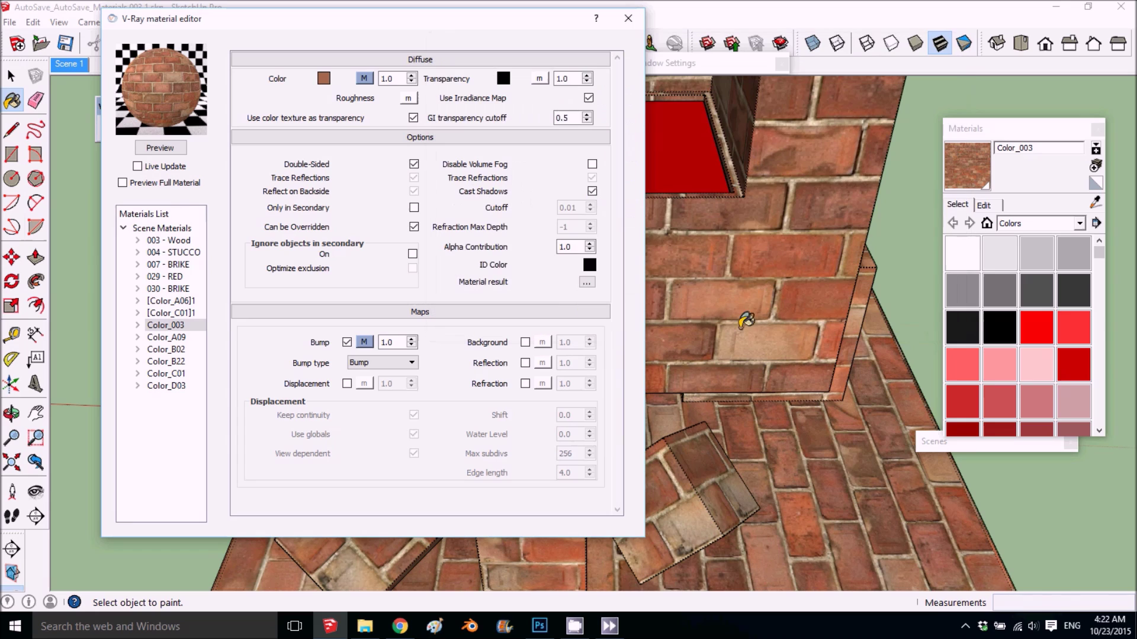
click(347, 384)
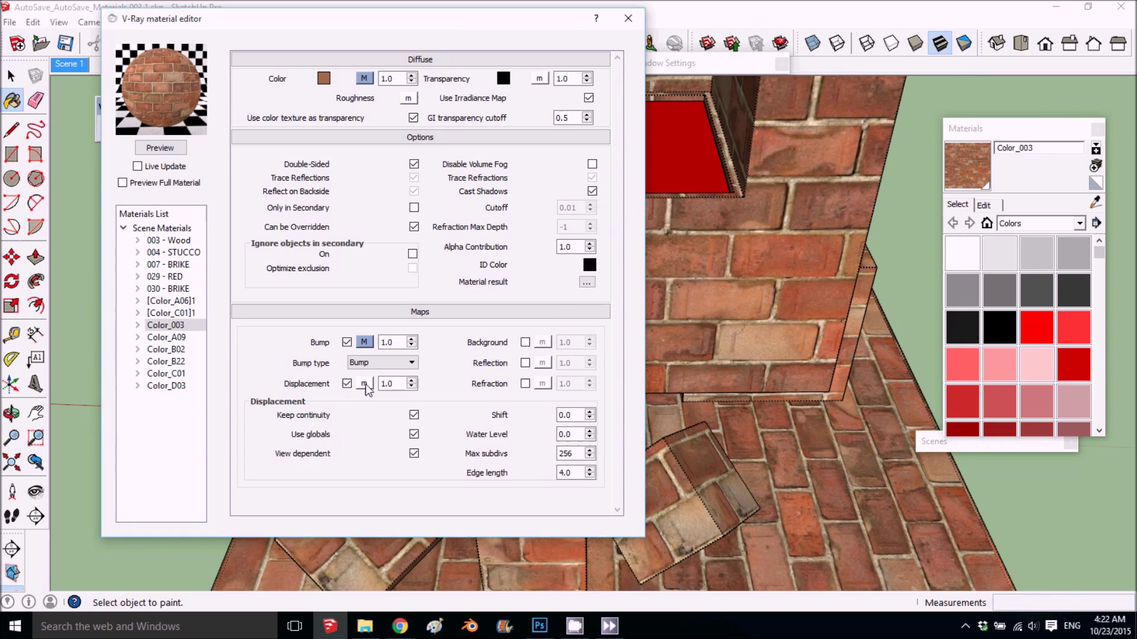
click(364, 383)
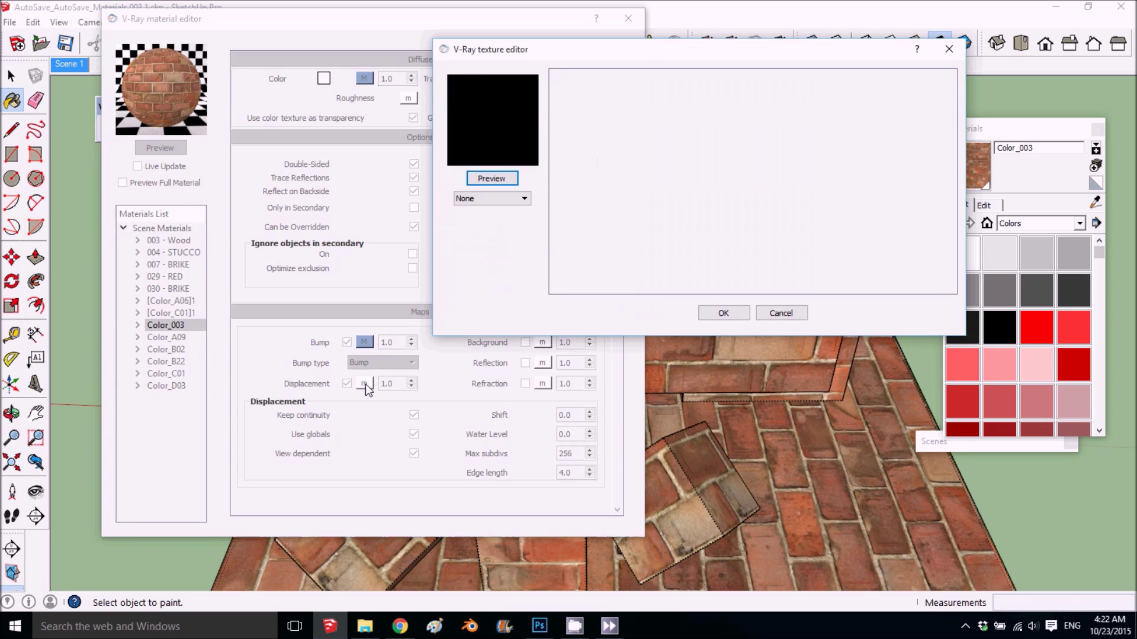
click(474, 199)
scroll(495, 260, down, 5)
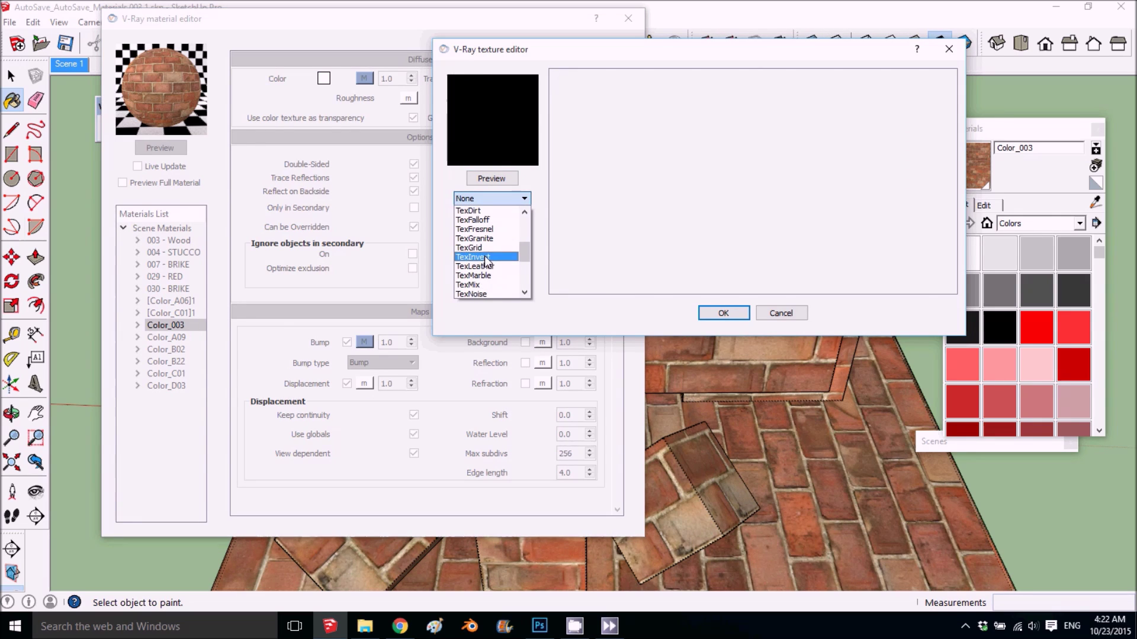
click(484, 257)
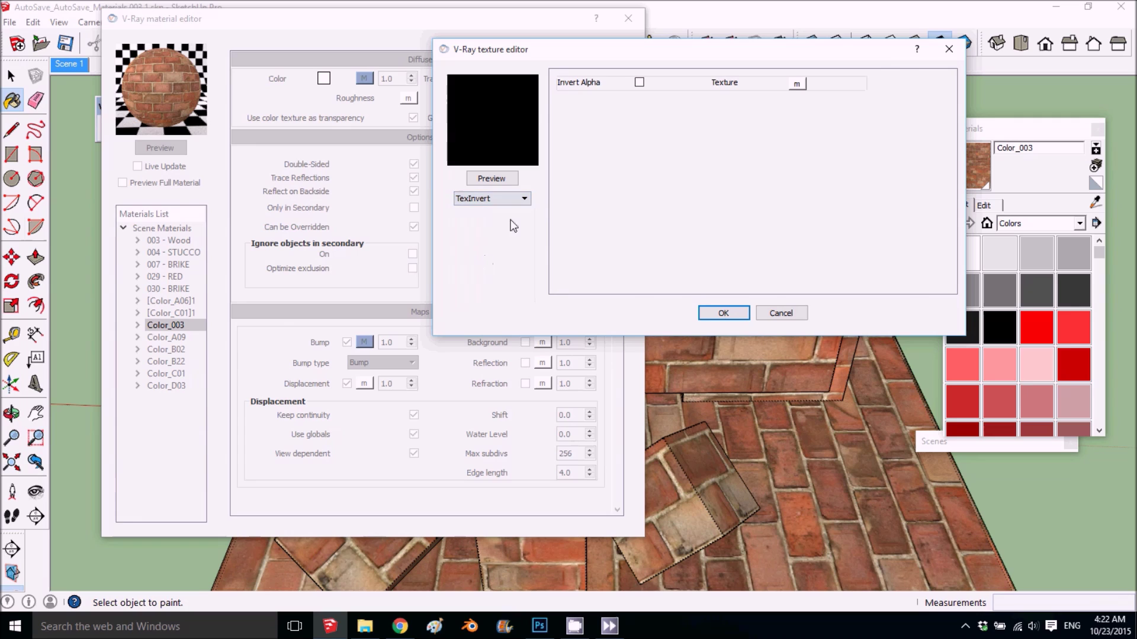
click(492, 178)
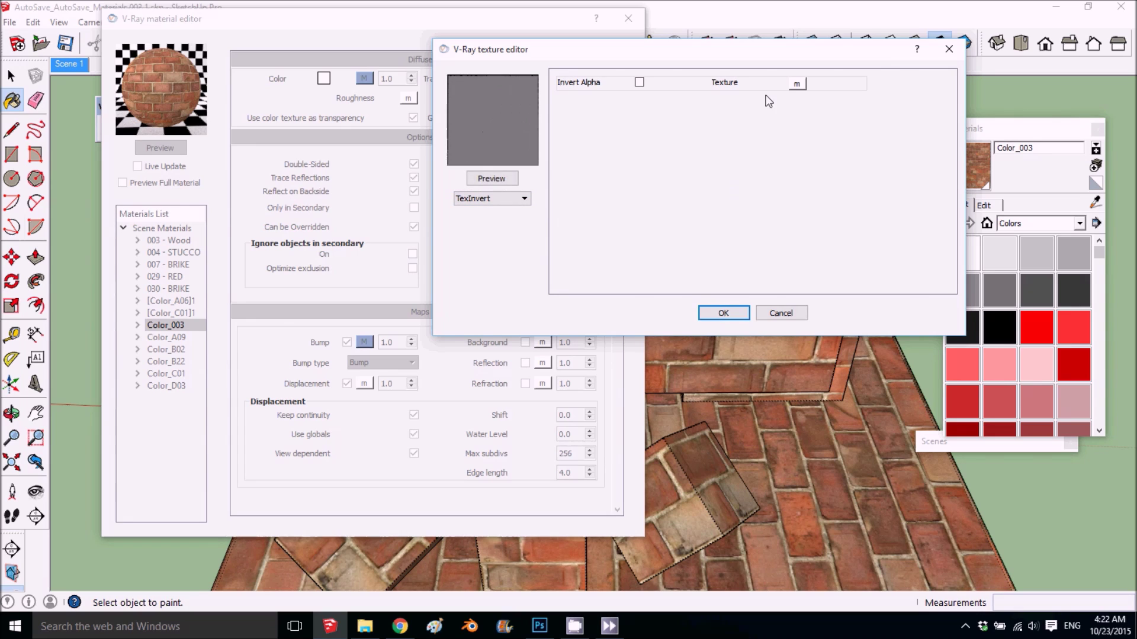
click(797, 84)
click(513, 204)
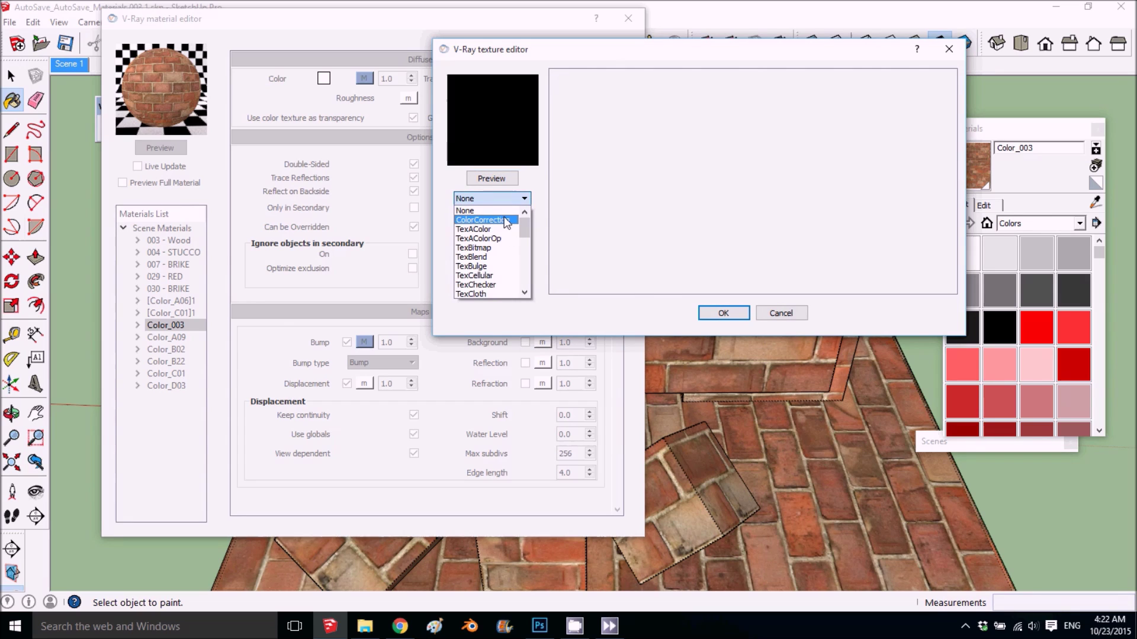
- Make the inverted input a ColorCorrection whose source is a TexBitmap
click(500, 219)
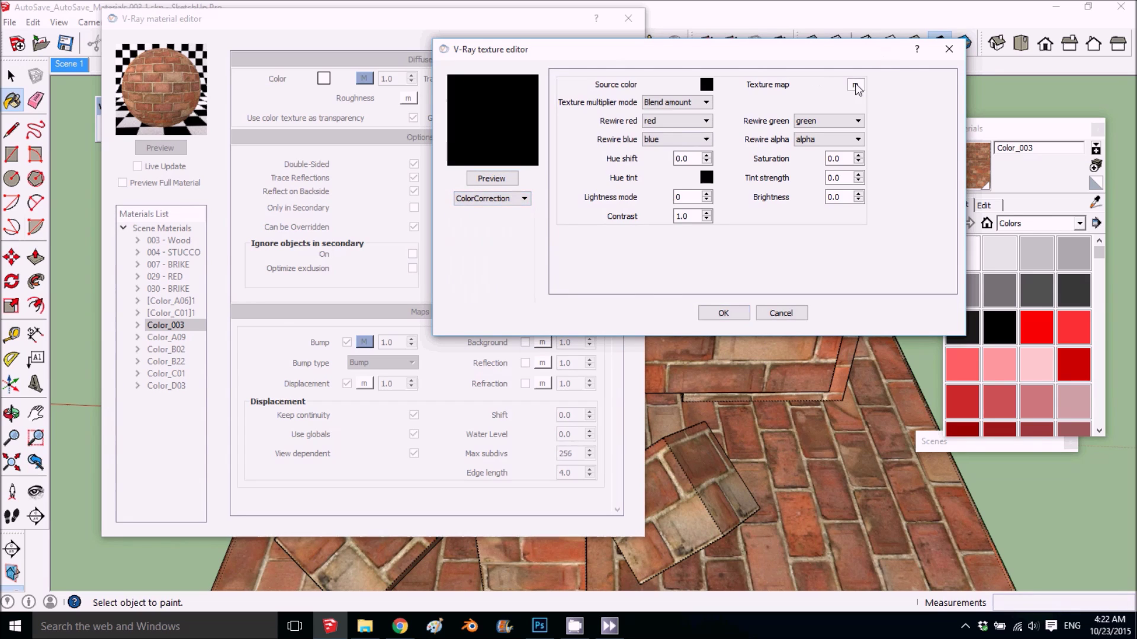
click(855, 84)
click(517, 200)
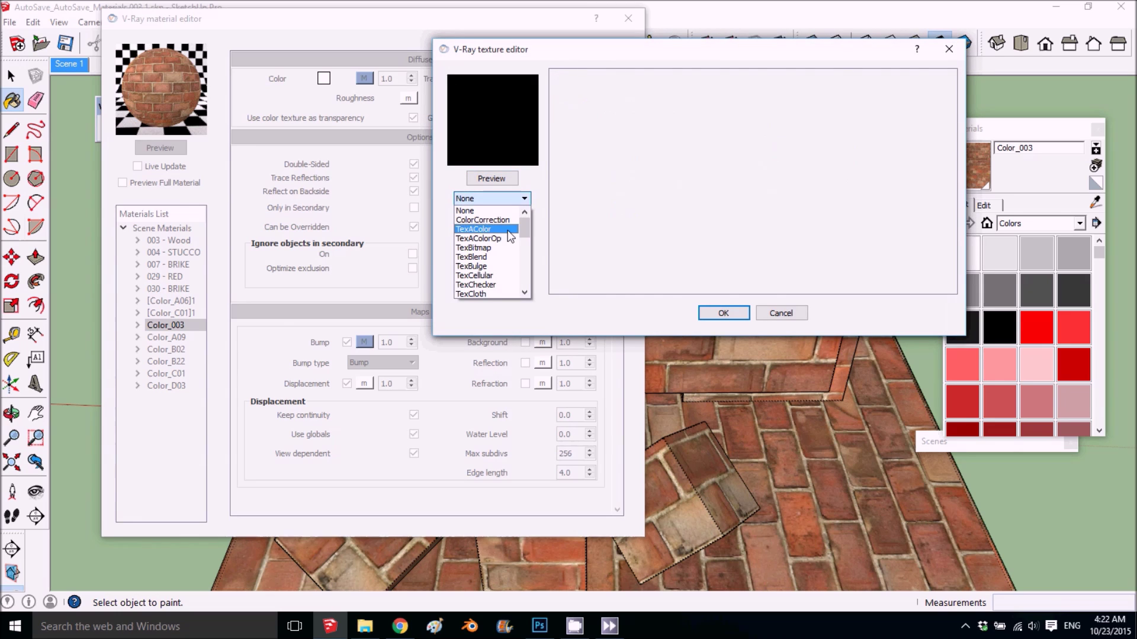
click(498, 250)
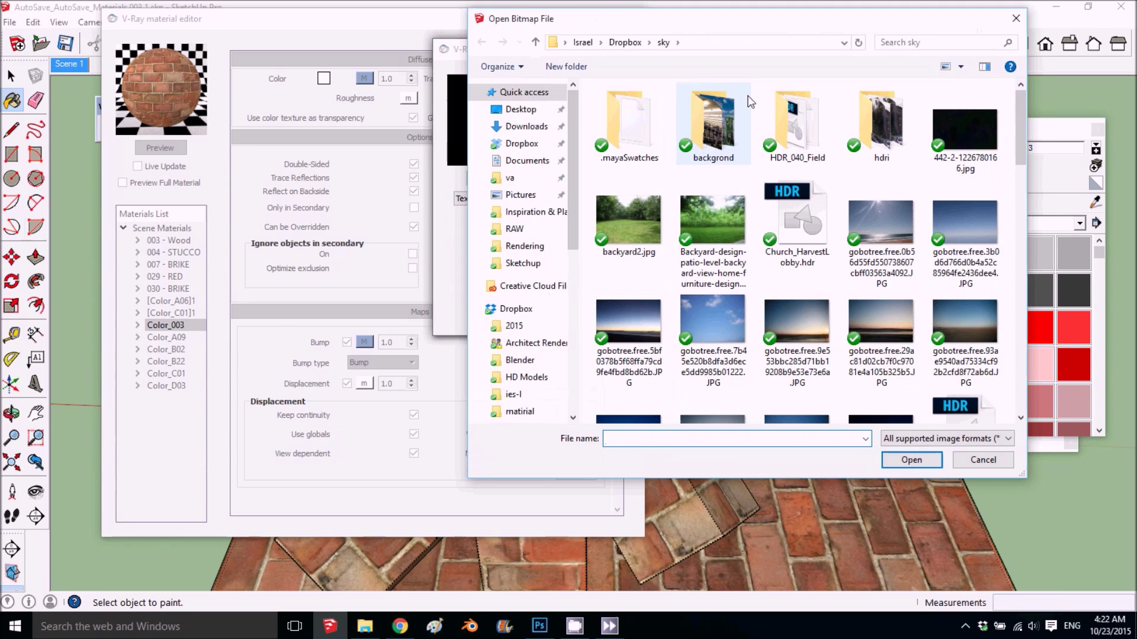
click(1016, 19)
- Paste the BrickLargeBrown0016_2_S (1).jpg path into the bitmap's File field and accept it
right_click(675, 89)
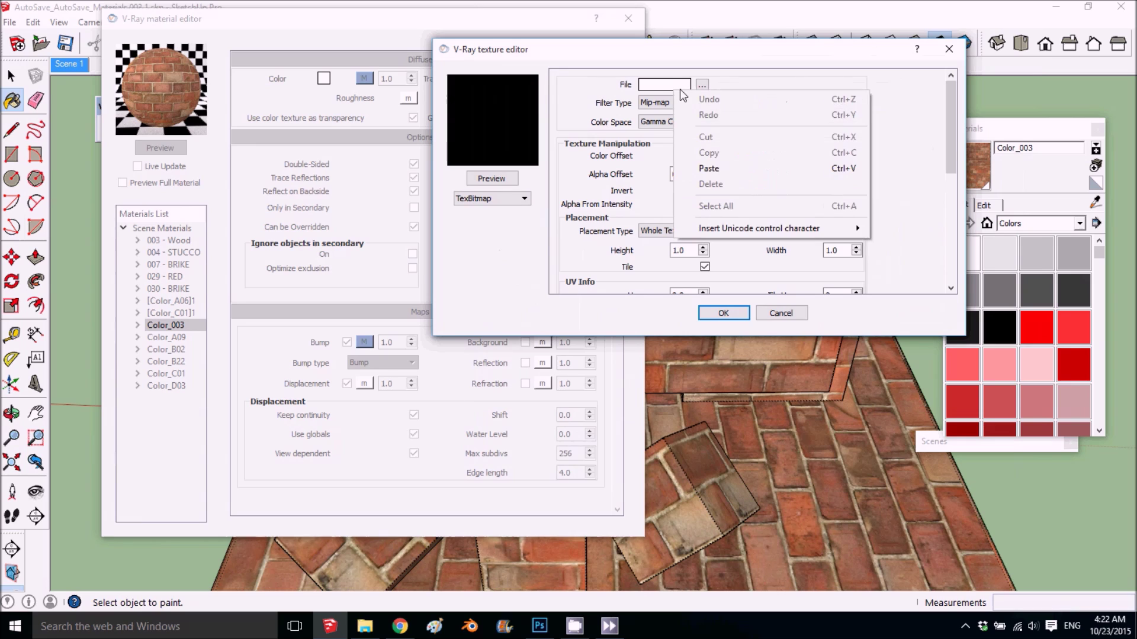
click(680, 88)
right_click(665, 87)
click(654, 83)
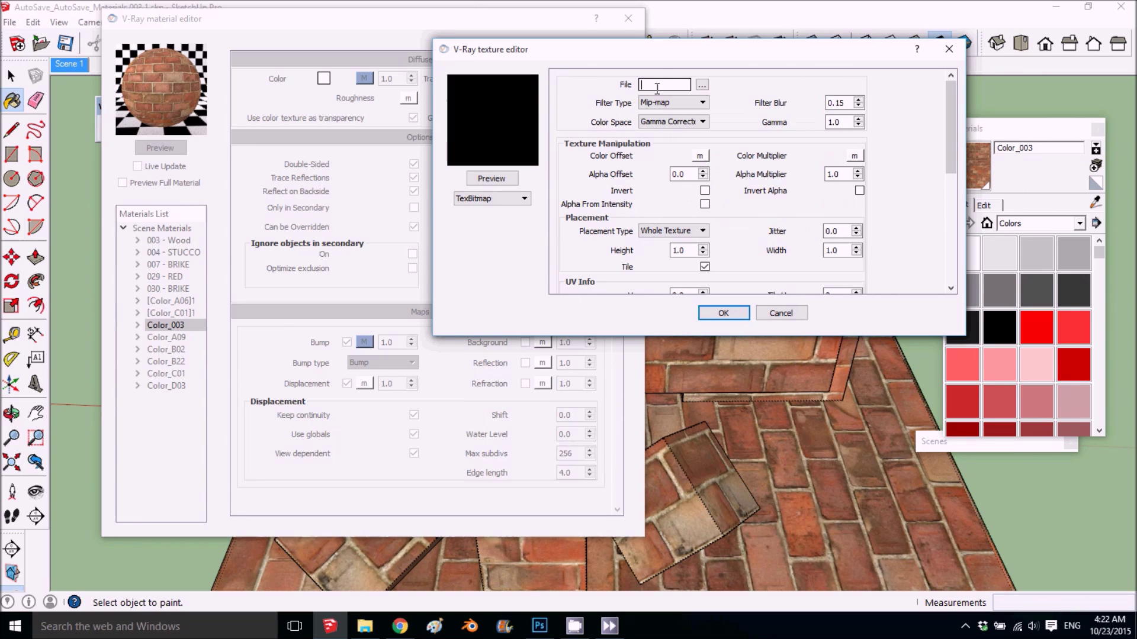
right_click(658, 84)
click(505, 180)
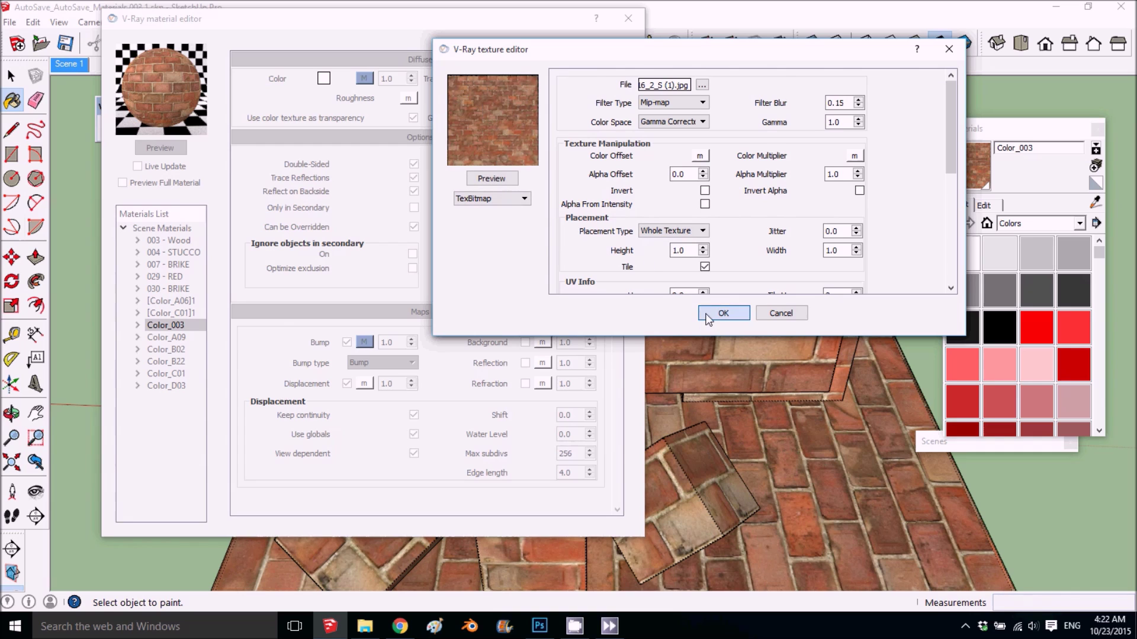
click(708, 317)
click(490, 178)
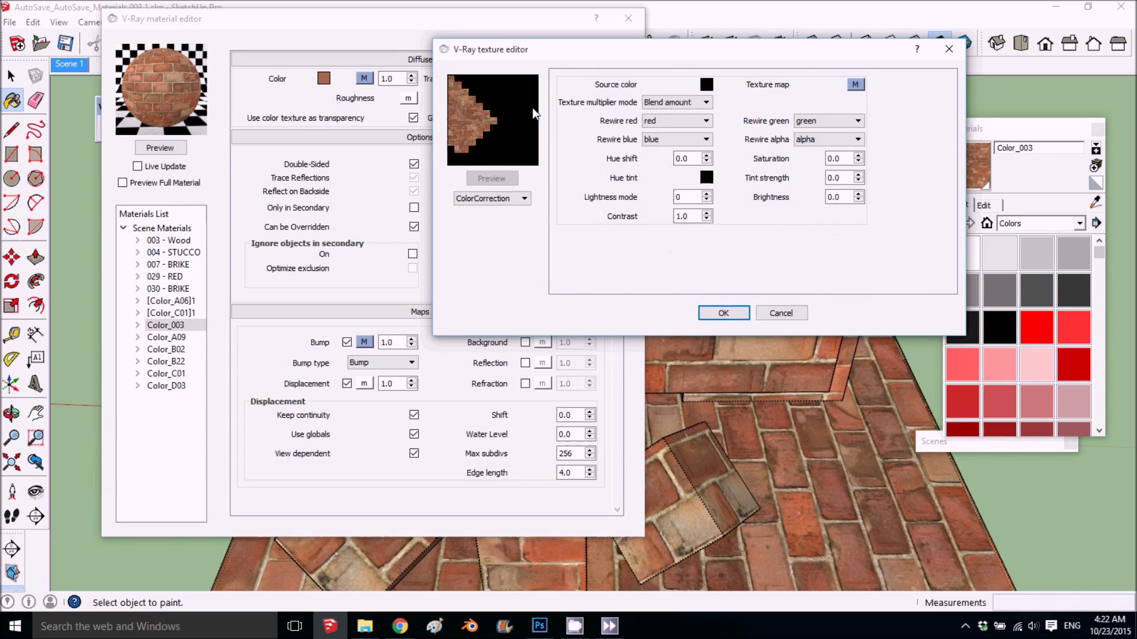
- Set the displacement ColorCorrection to Saturation -1.0, Brightness -0.1, Contrast 2.0 and accept it
double_click(836, 159)
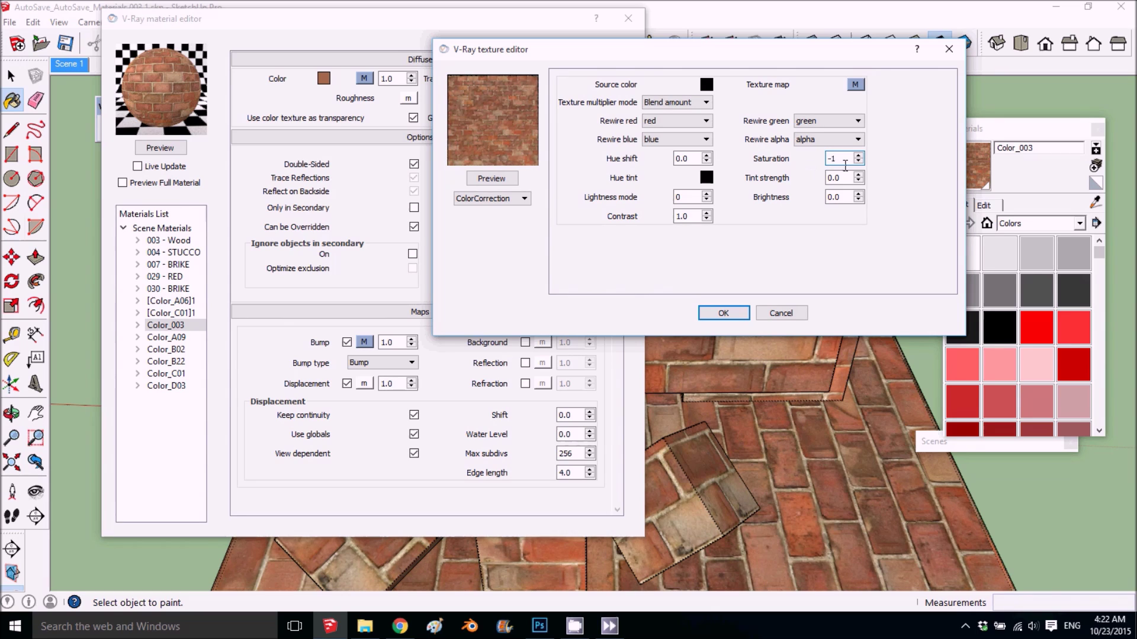
key(Tab)
key(Tab)
text(-.1)
click(484, 178)
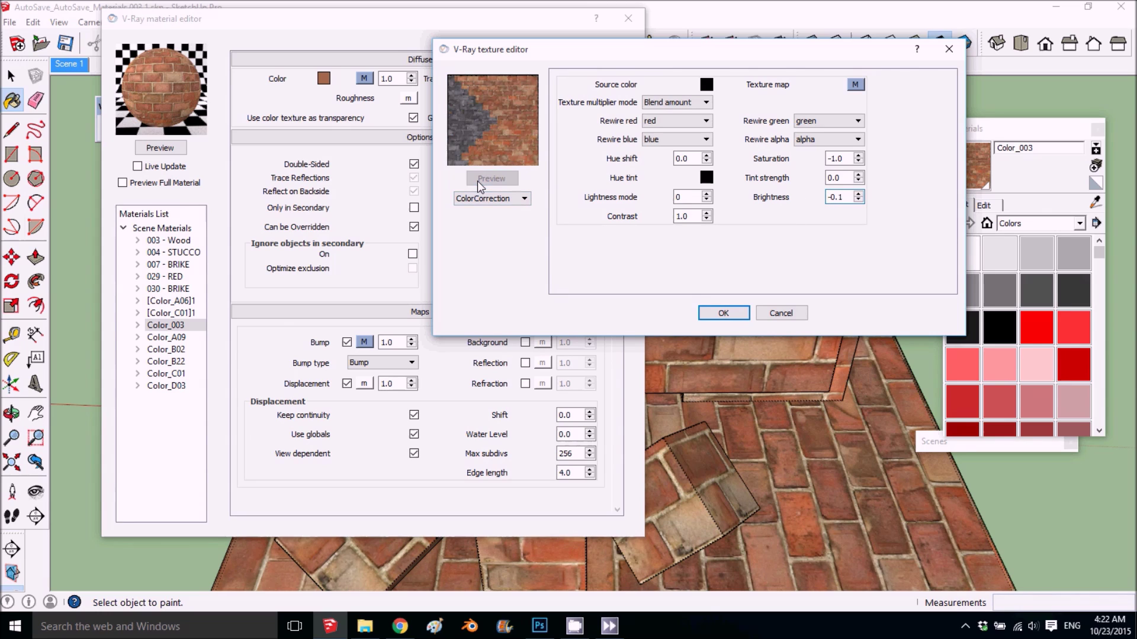
click(690, 216)
double_click(690, 216)
text(2)
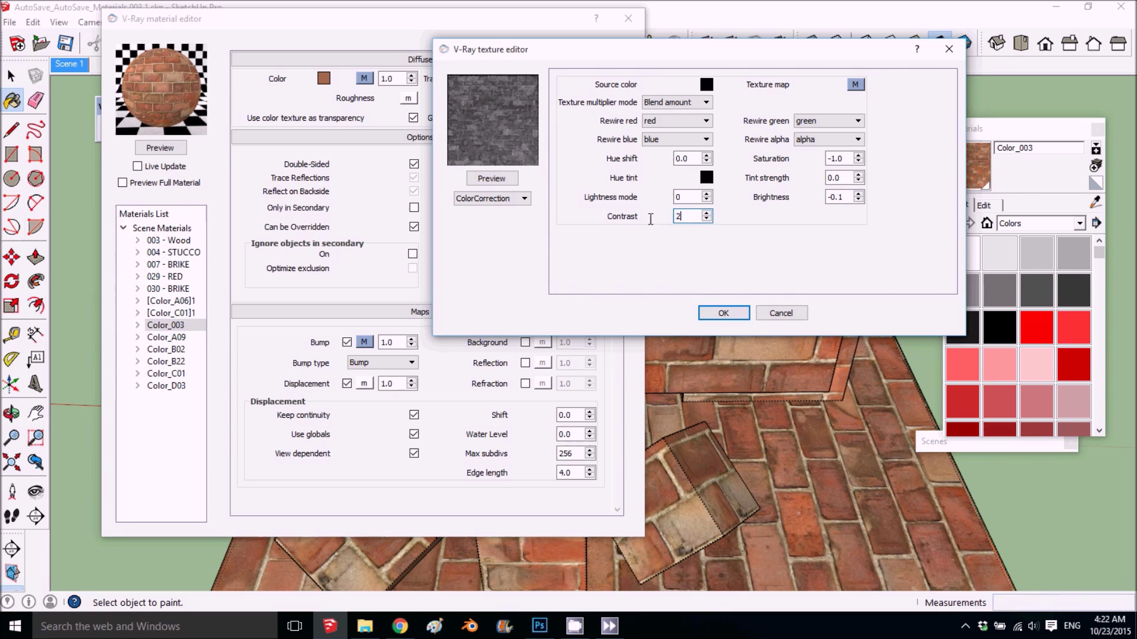
click(506, 180)
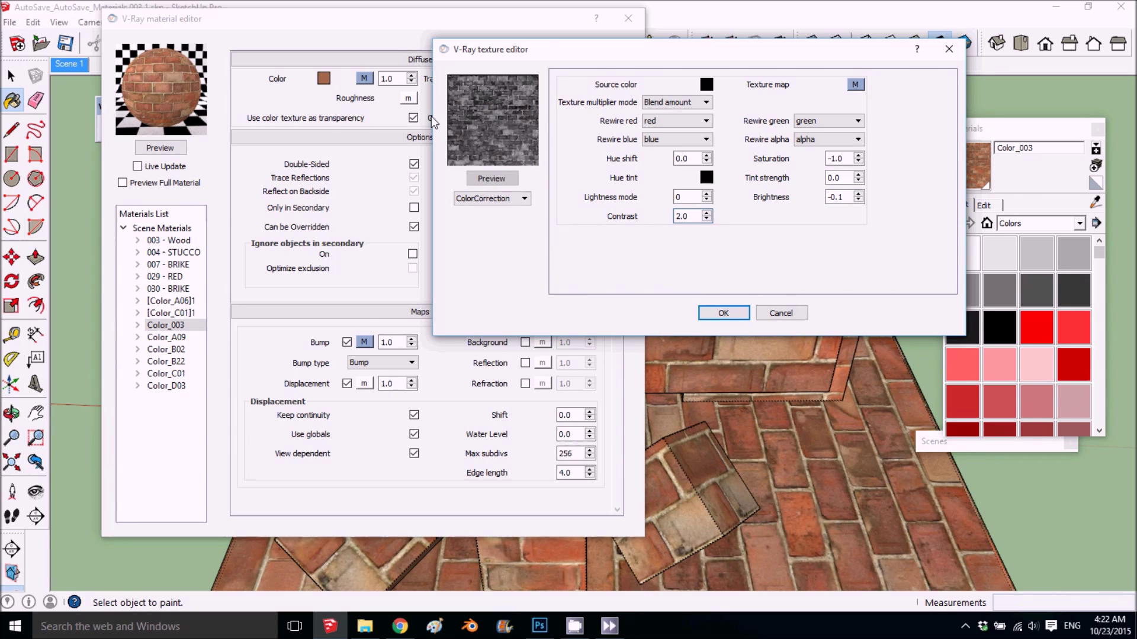
click(712, 307)
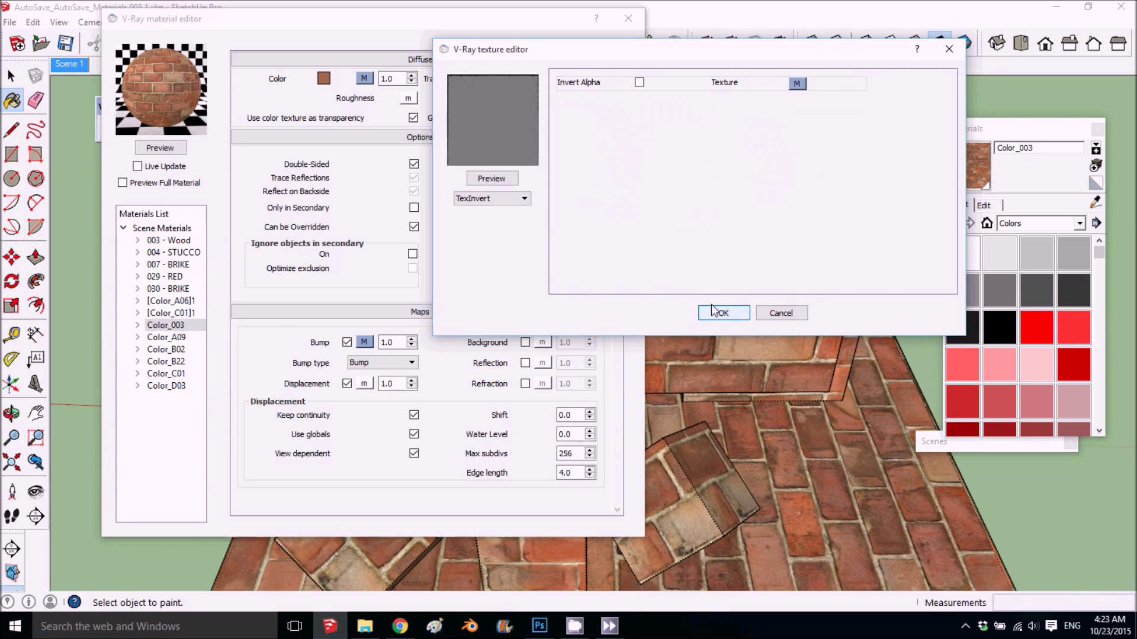
- Accept the inverted TexInvert brick map as Color_003's displacement, refresh the preview sphere, and close the editor
click(504, 179)
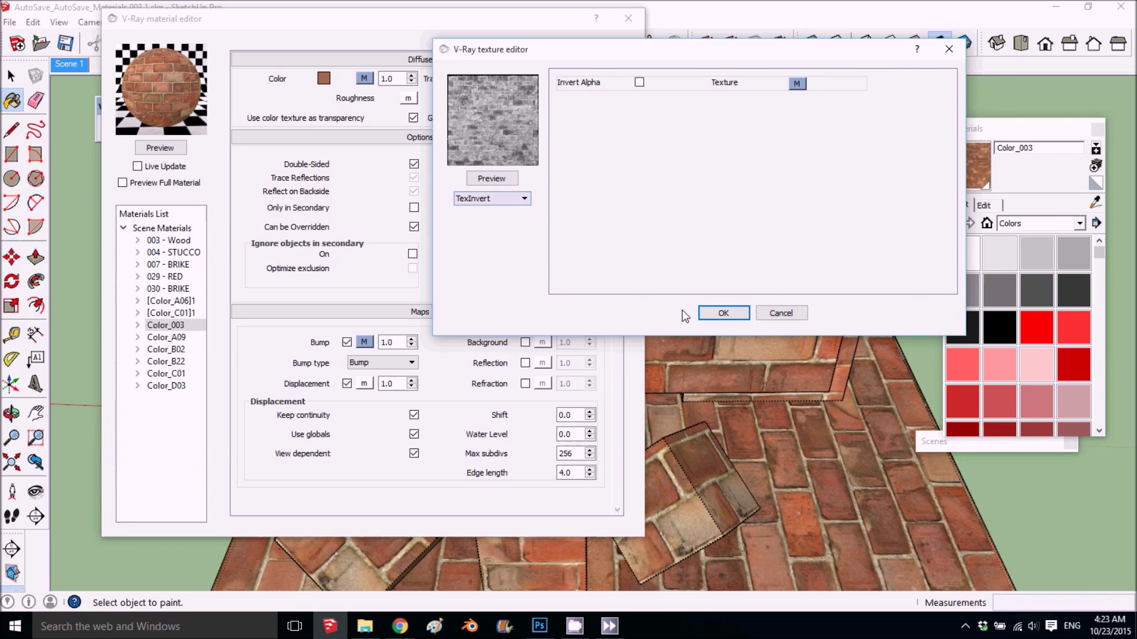
click(718, 312)
click(165, 149)
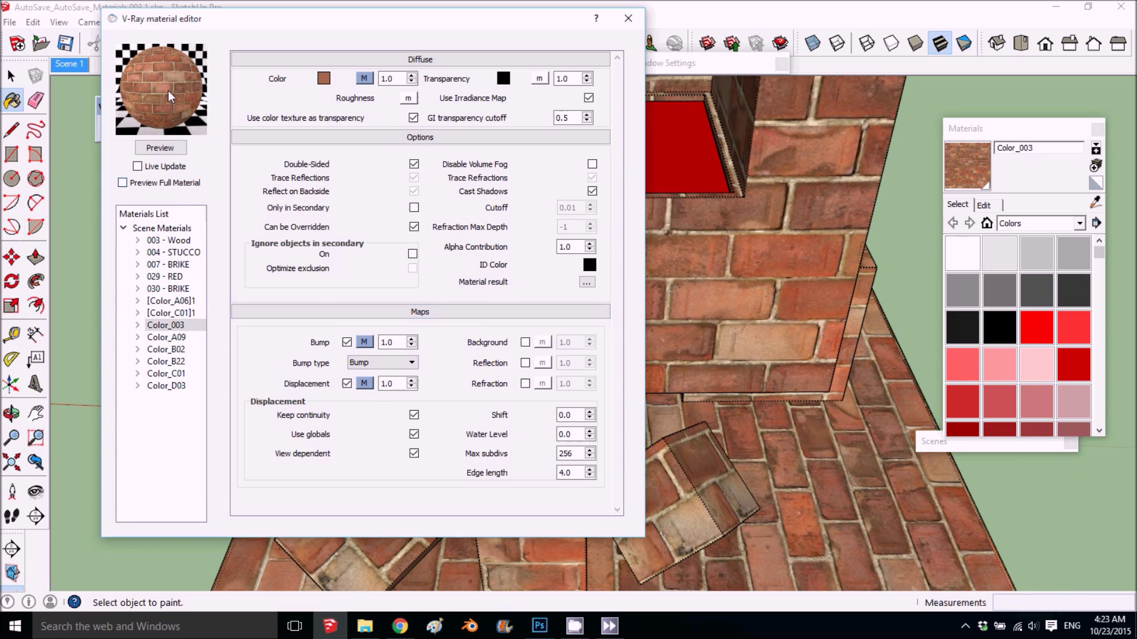
click(628, 22)
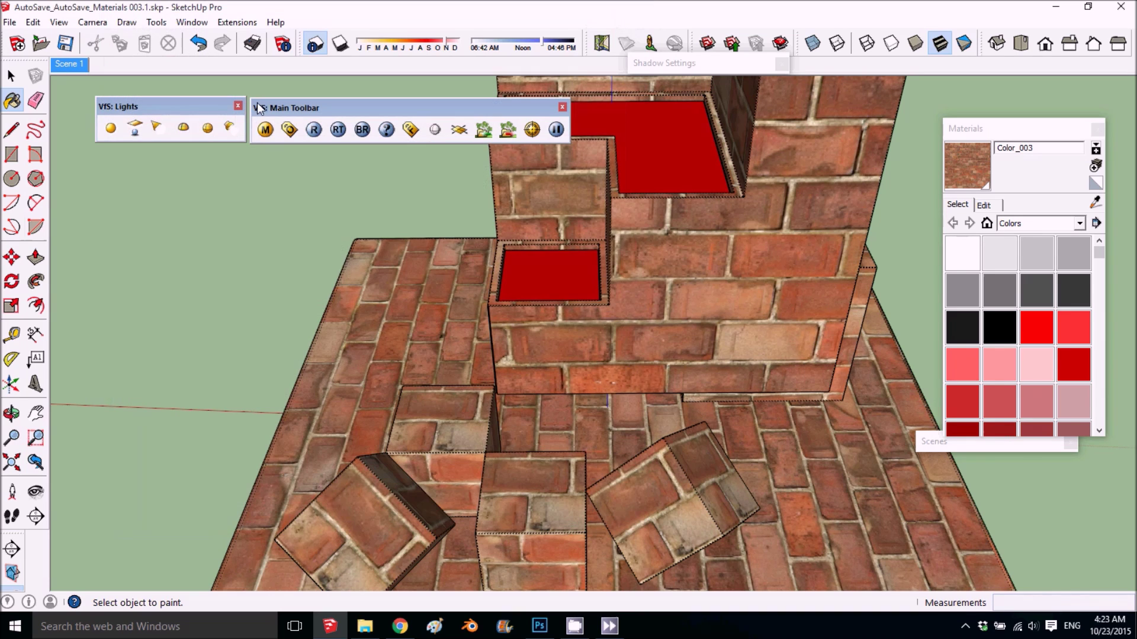
- Start a V-Ray render of the scene showing the bumped, displaced bricks
click(315, 130)
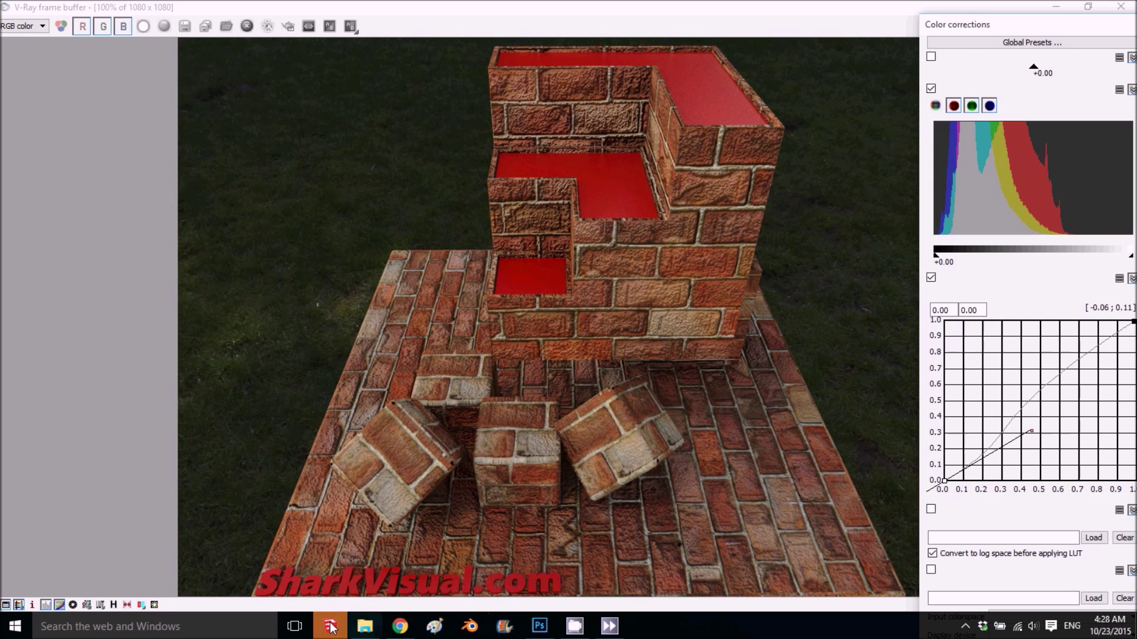
- Reopen Color_003's V-Ray material editor with displacement at 0.1 and review its displacement texture unchanged
click(1053, 8)
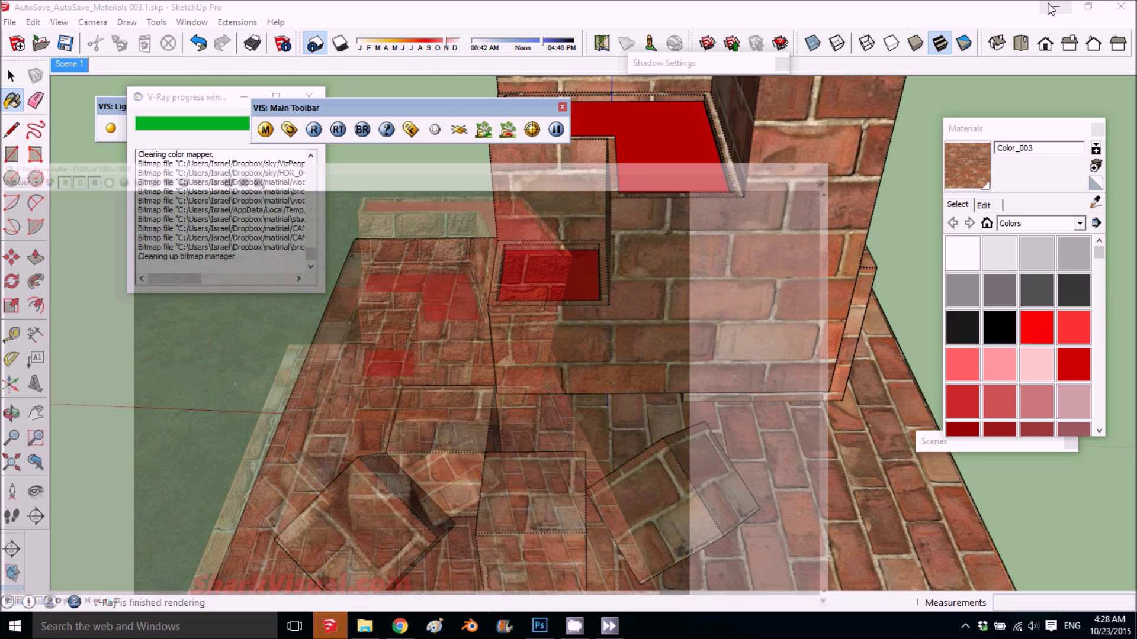
click(266, 129)
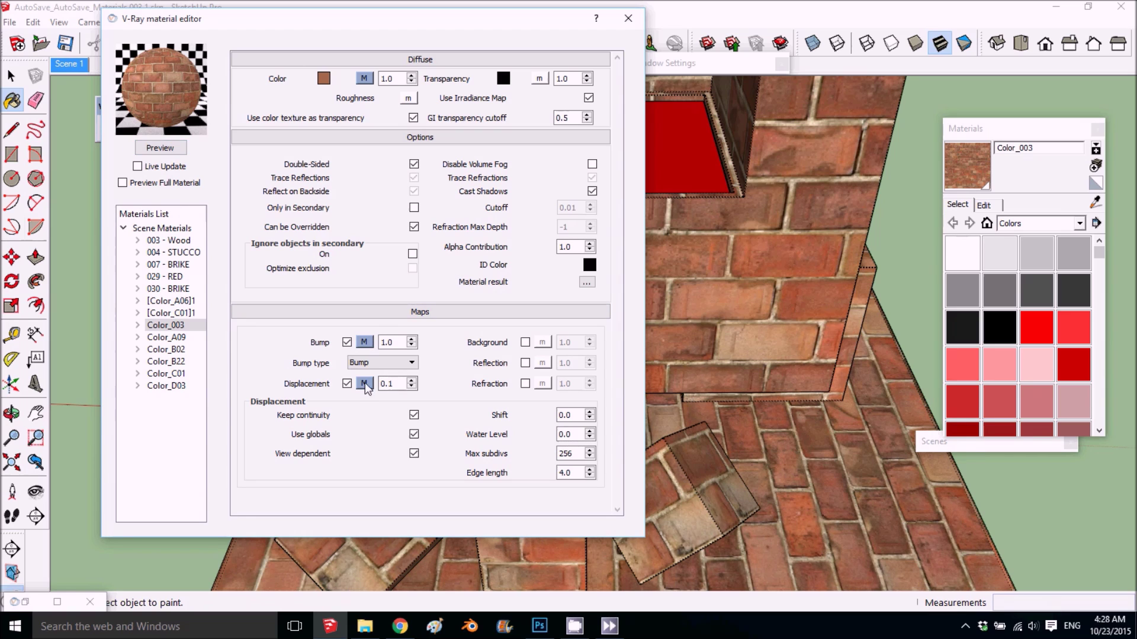
click(365, 384)
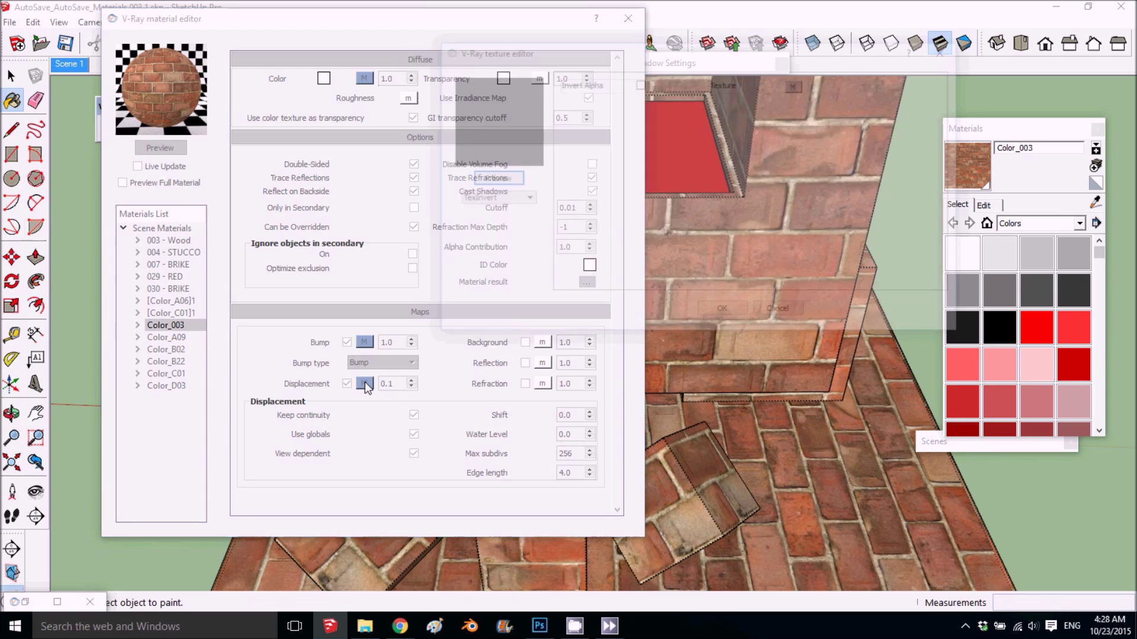
click(493, 179)
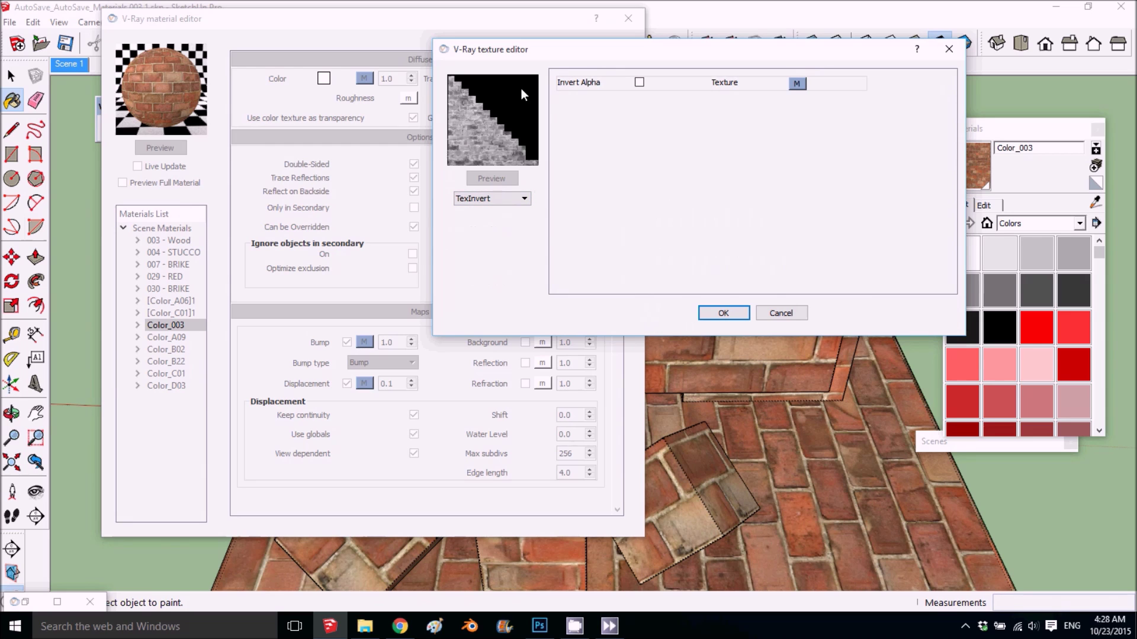
click(779, 313)
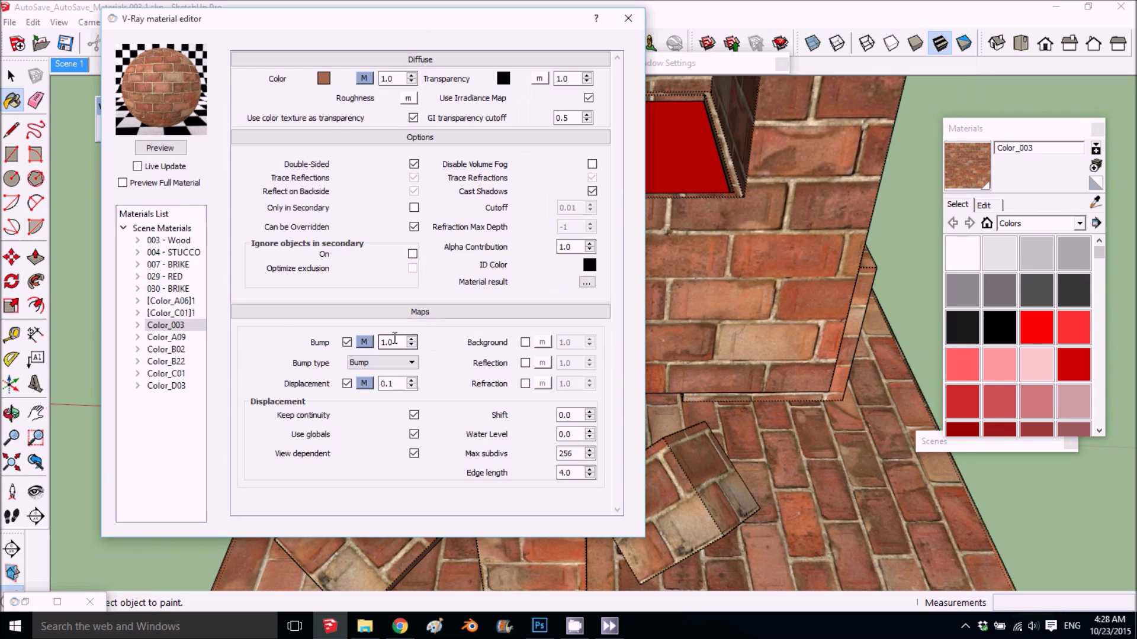
- Review the bump texture without changes and refresh the material preview sphere
click(364, 342)
click(487, 183)
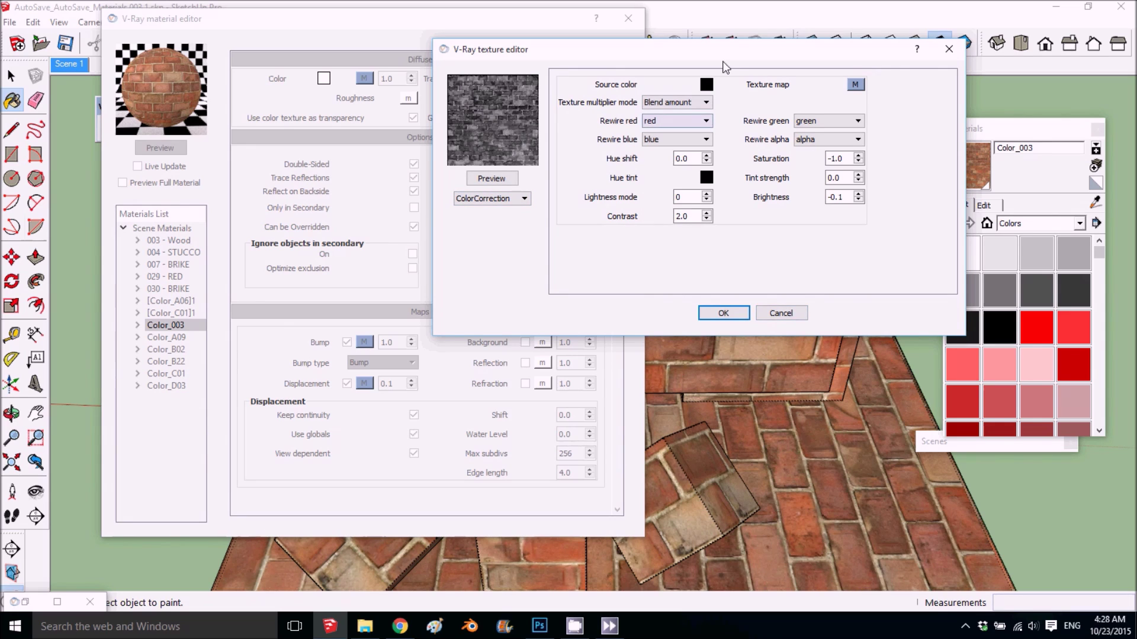
click(780, 313)
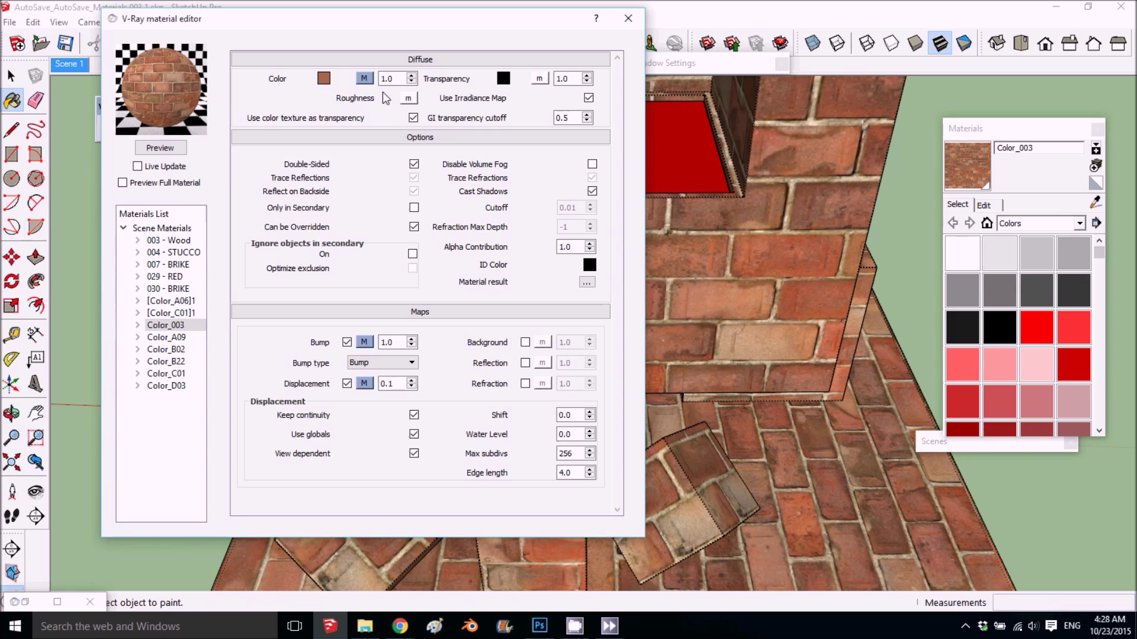
click(160, 149)
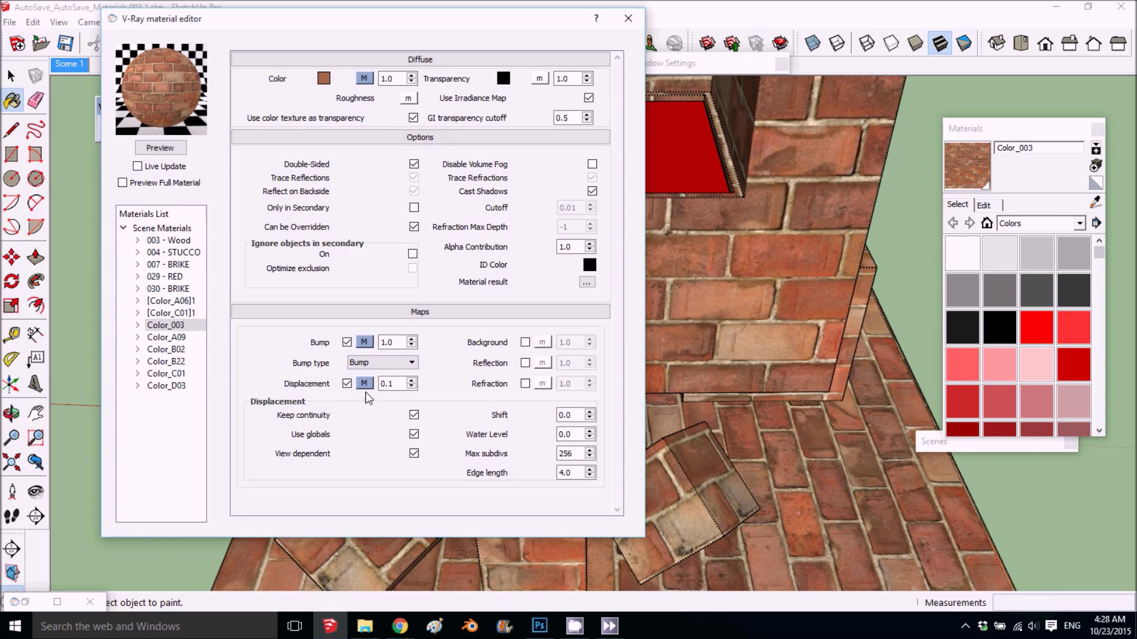